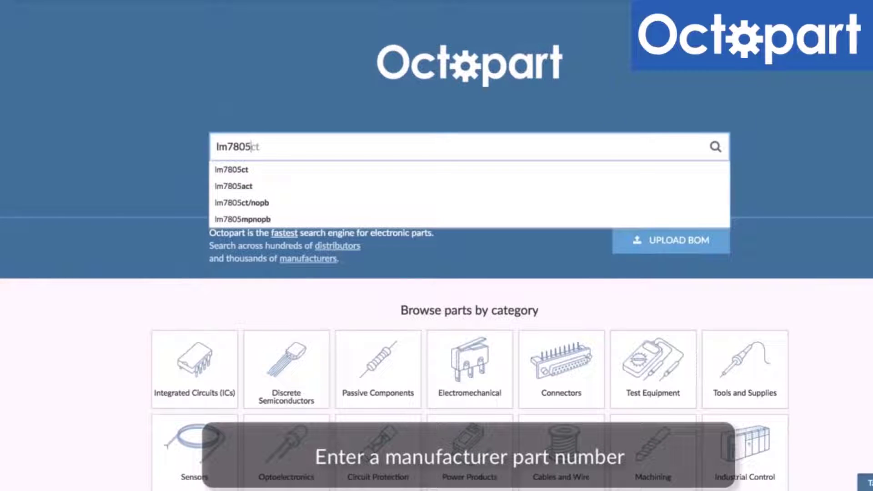
- Search Octopart for the manufacturer part number lm7805
key("Return")
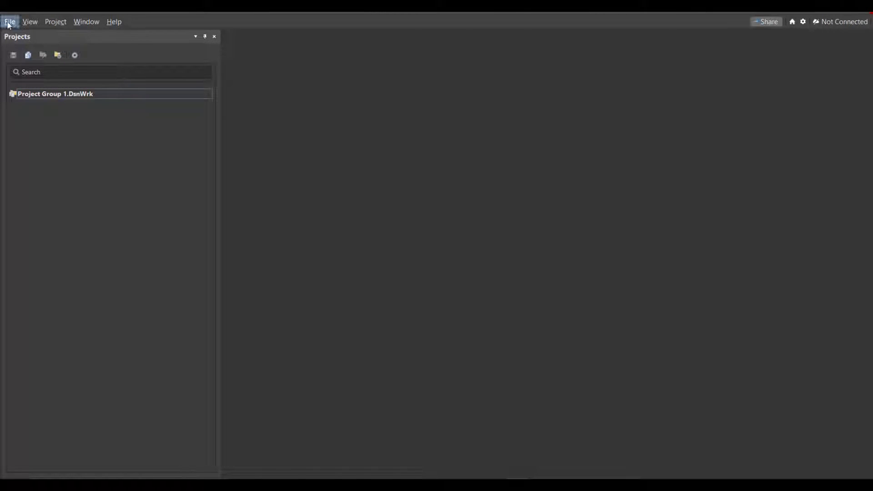
- In Altium Designer, create an empty local PCB project named Automatic Programmable 4.2V Battery Charge
left_click(9, 22)
mouse_move(33, 47)
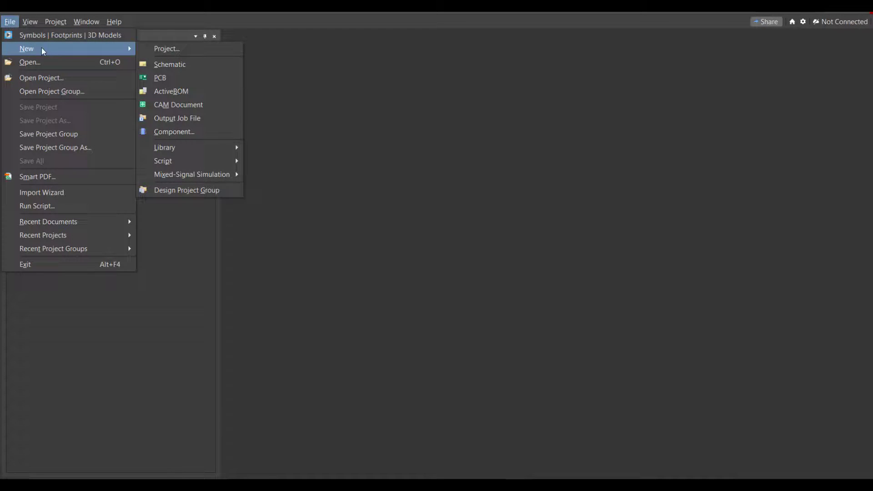
left_click(191, 50)
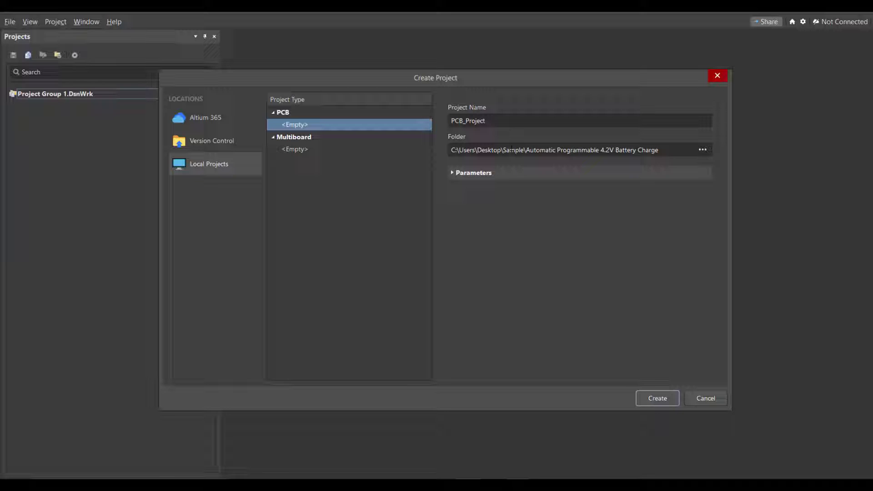
left_click(670, 150)
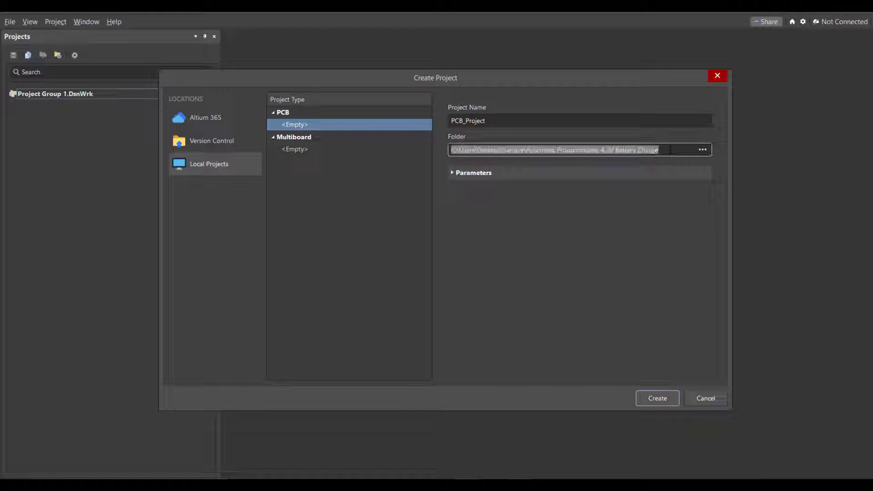
left_click(670, 150)
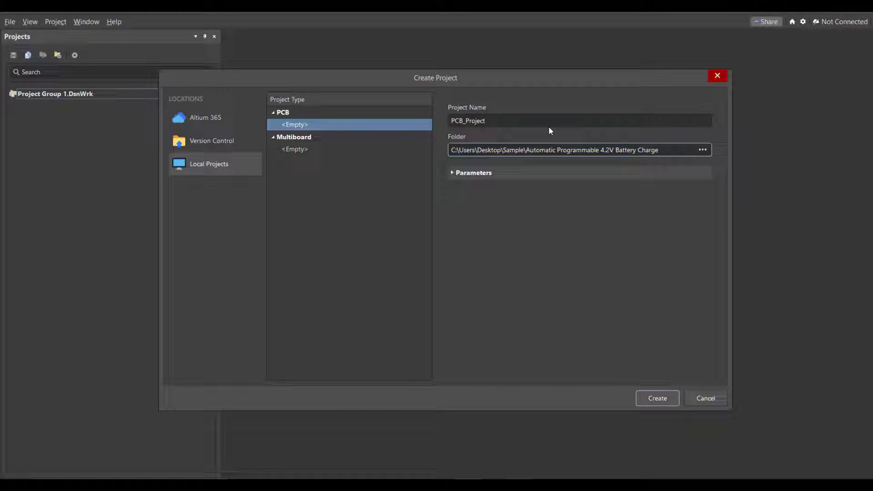
left_click(529, 122)
type("Automatic Programmable 4.2V Battery Charge")
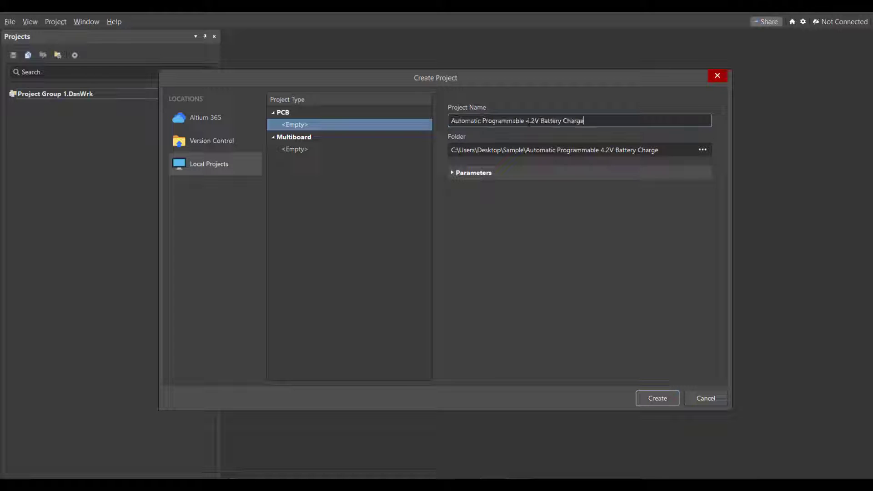
left_click(670, 402)
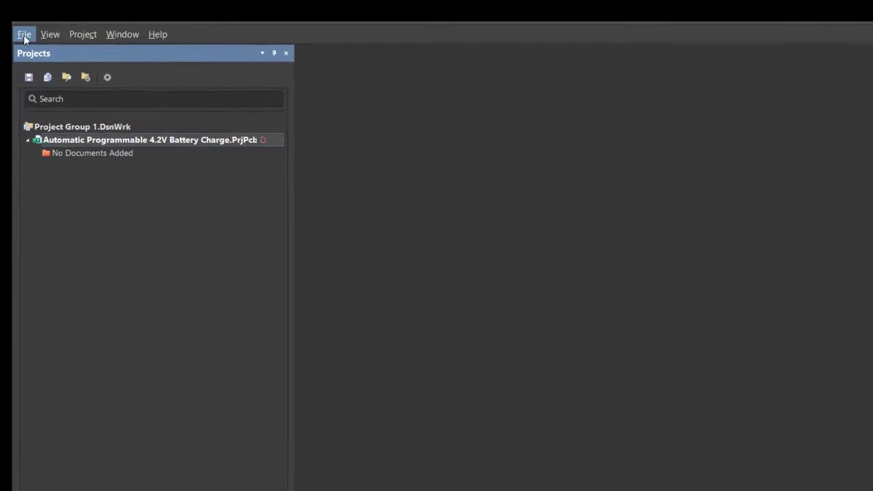
- Add a new schematic document to the battery charge project
left_click(28, 40)
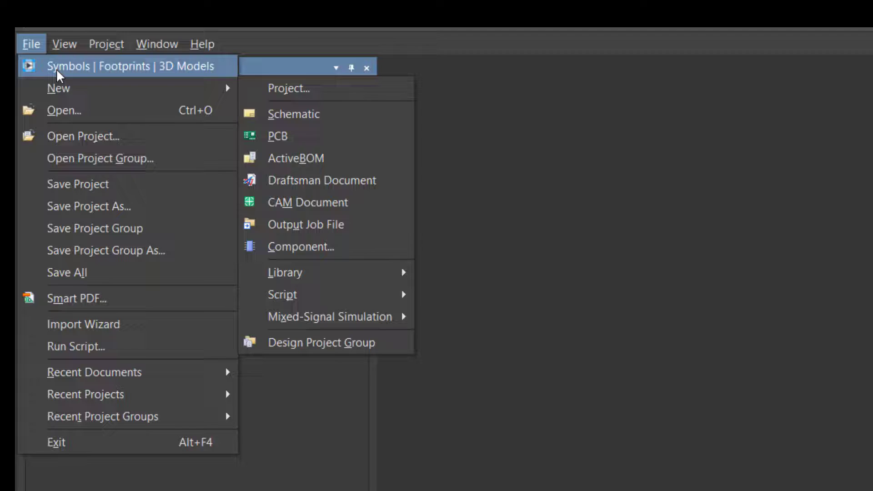
mouse_move(79, 97)
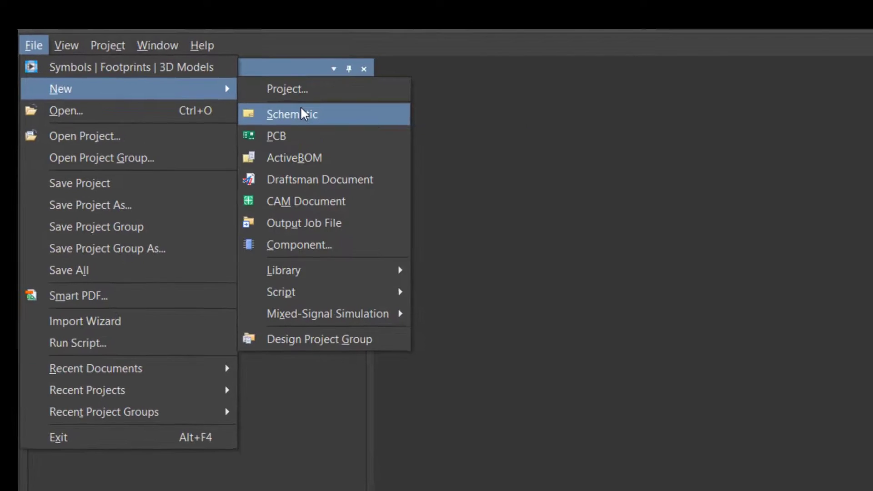
left_click(333, 124)
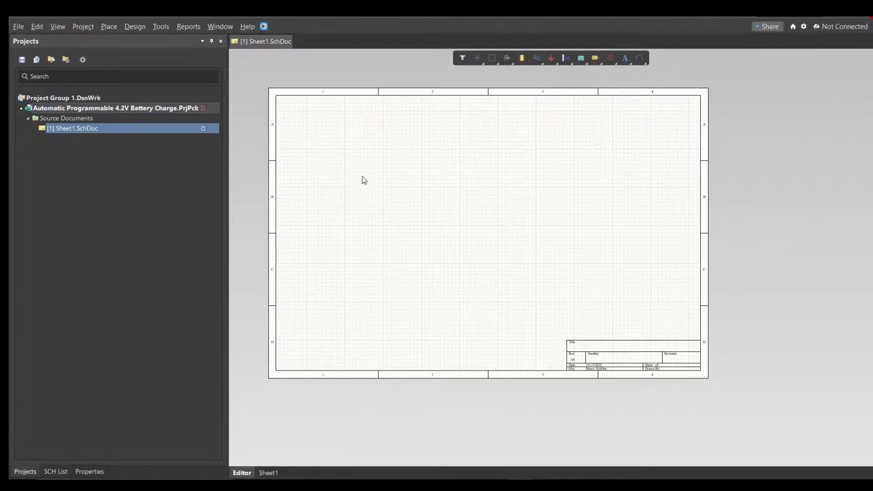
right_click_drag(359, 174, 352, 168)
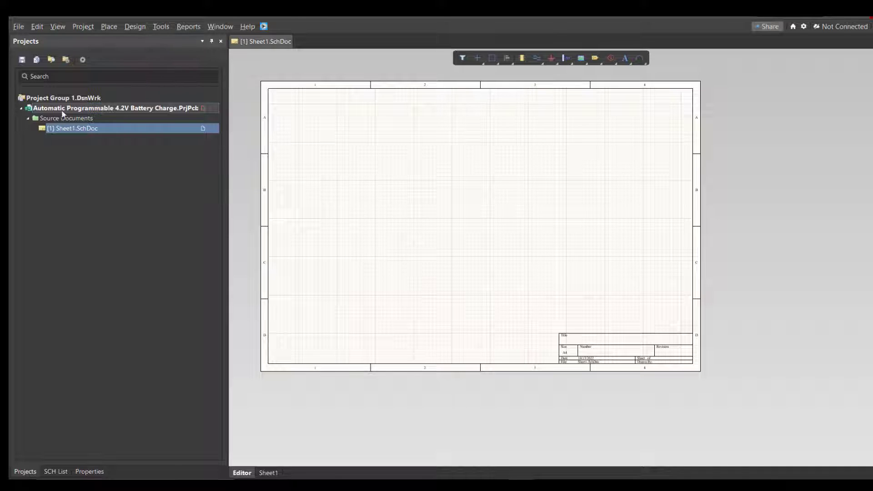
- Save the new schematic sheet in the project folder as Automatic Programmable 4.2V Battery Charge
right_click(68, 129)
left_click(103, 160)
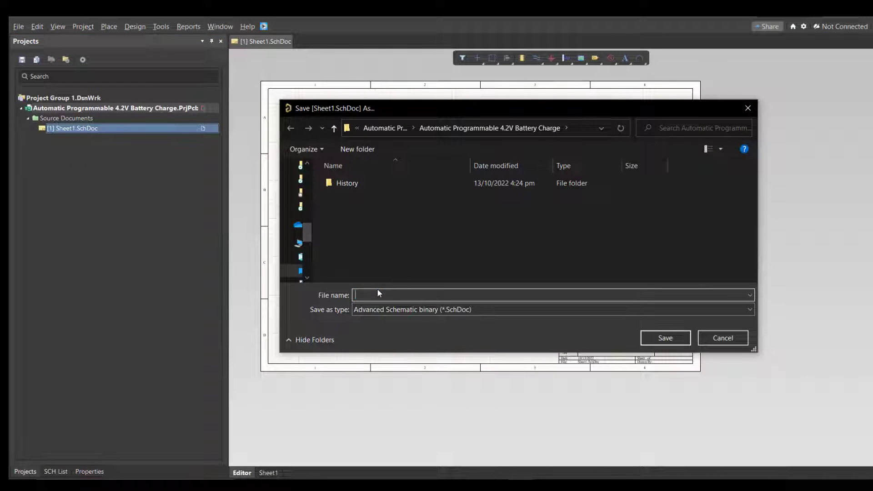
type("A")
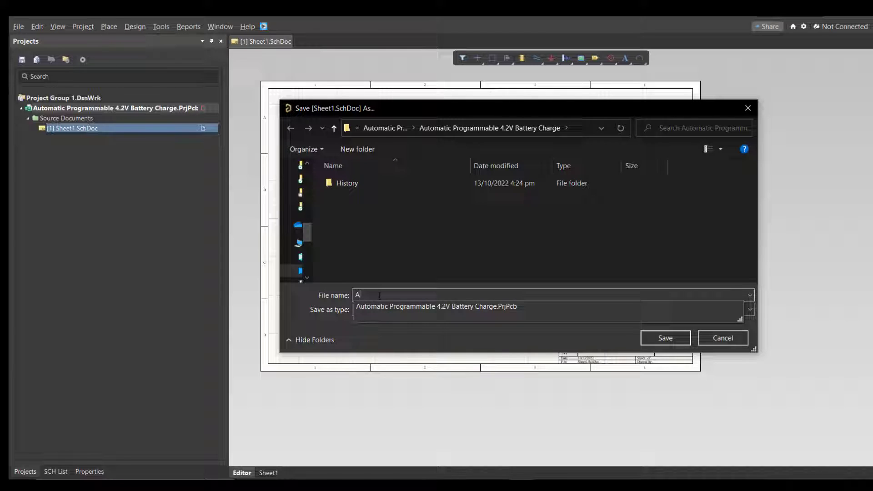
key("Down")
key("BackSpace")
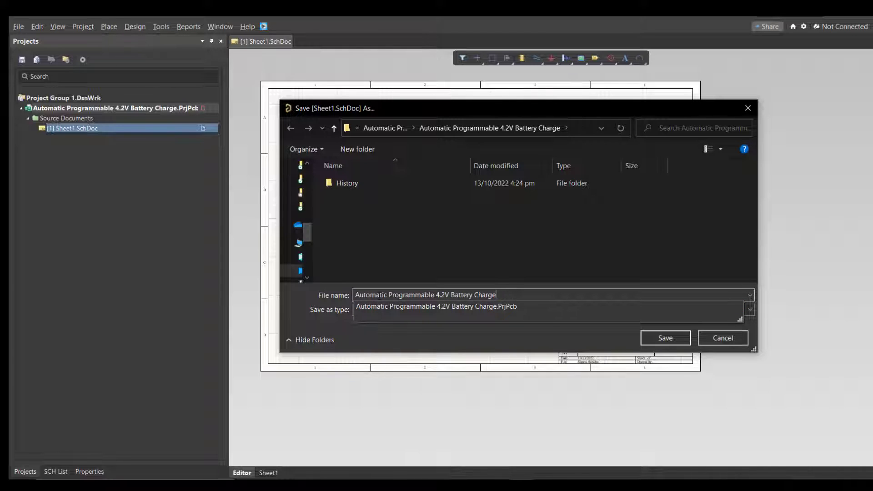
left_click(423, 256)
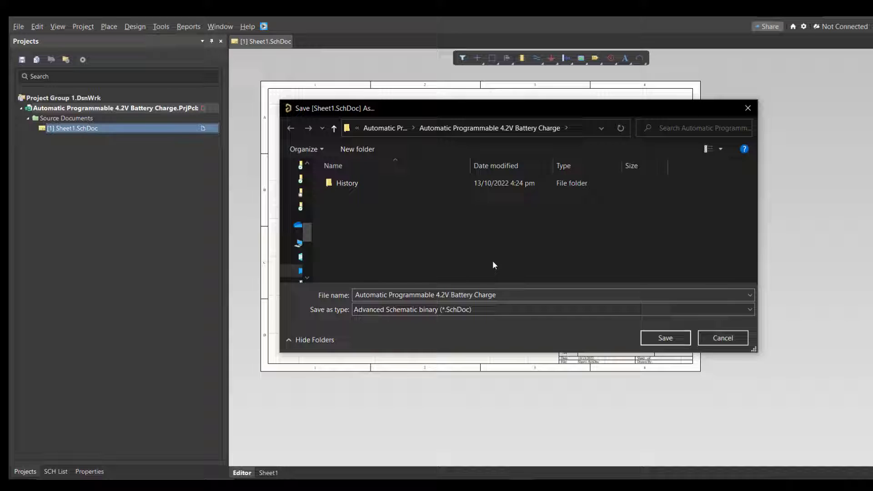
left_click(666, 338)
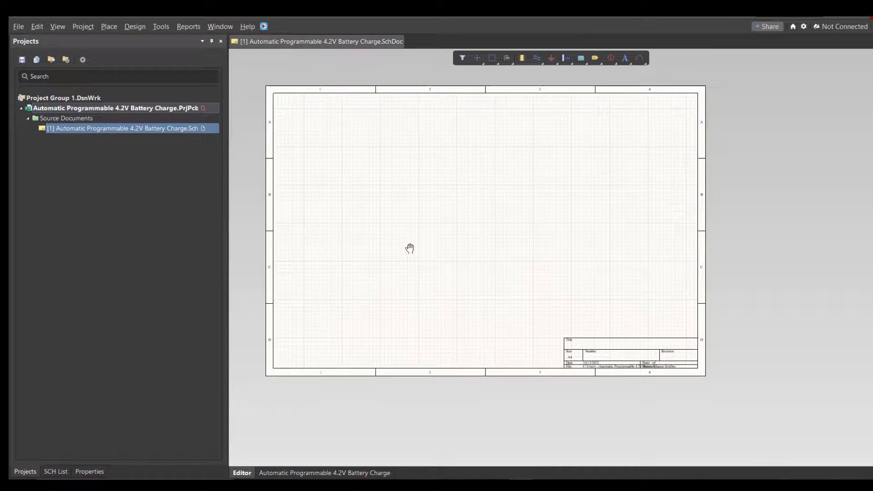
- Save the PCB project file with its newly added schematic
right_click_drag(410, 249, 422, 255)
right_click(203, 108)
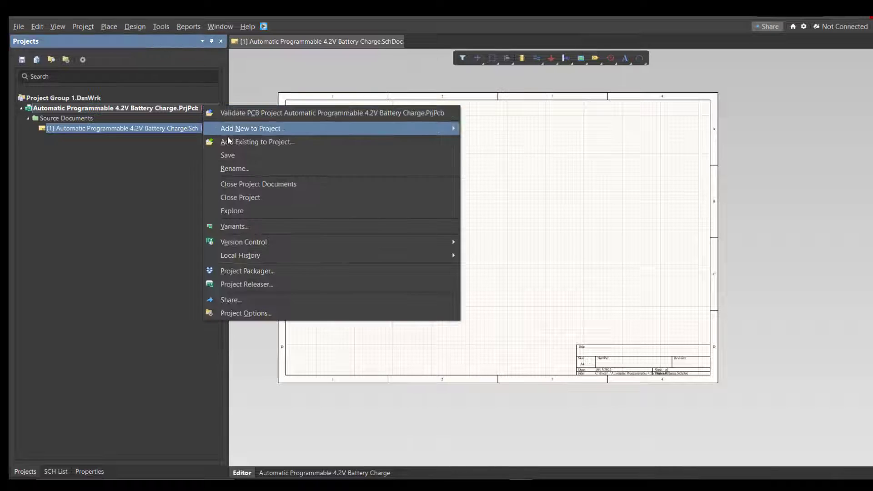
left_click(233, 151)
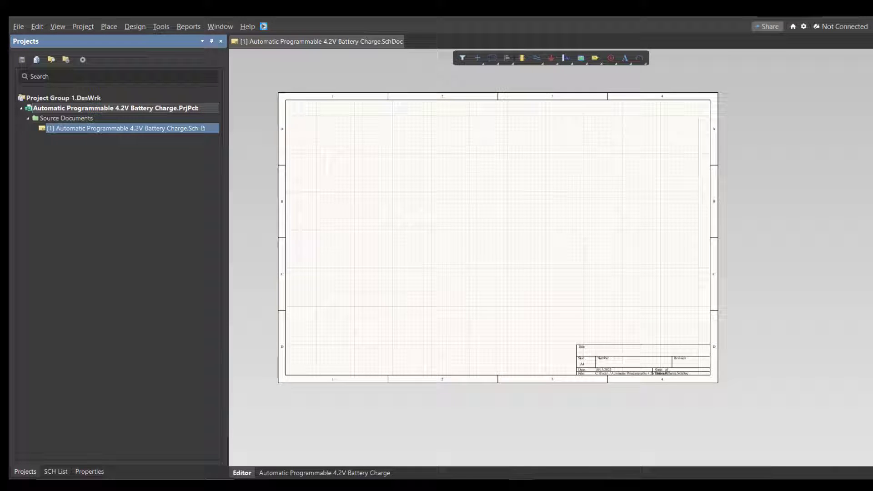
left_click(288, 159)
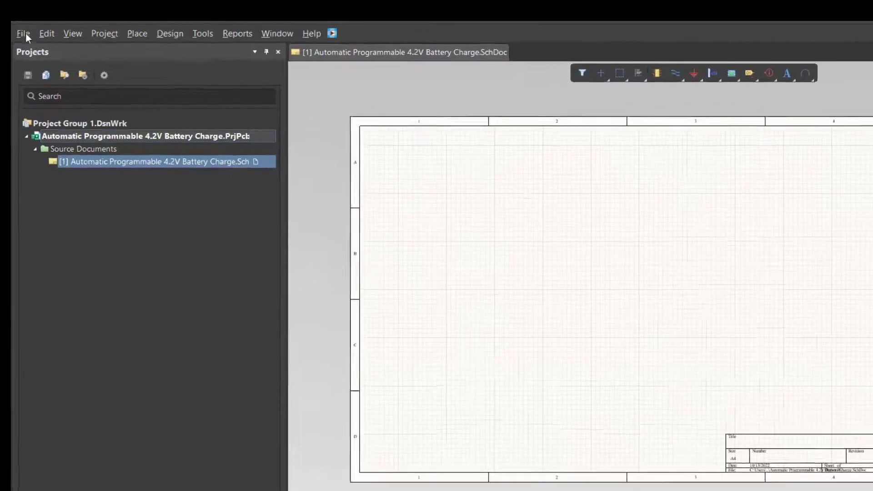
- Add a new schematic library to the project
left_click(18, 26)
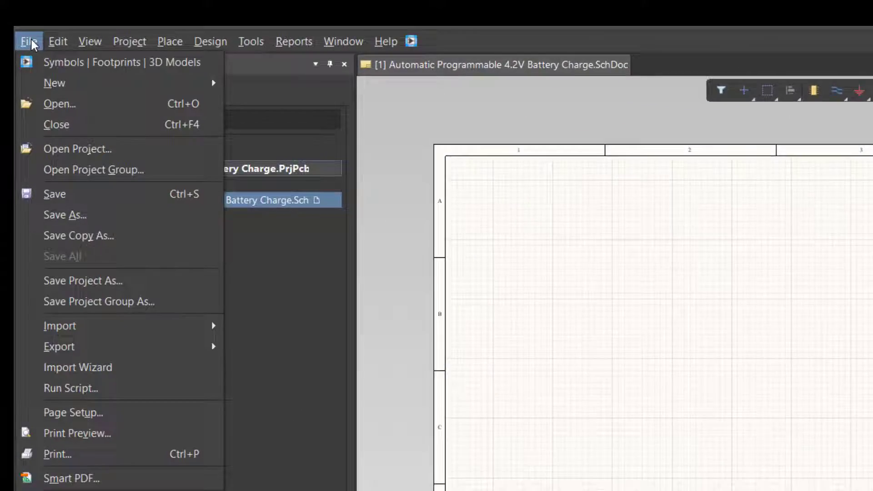
mouse_move(46, 53)
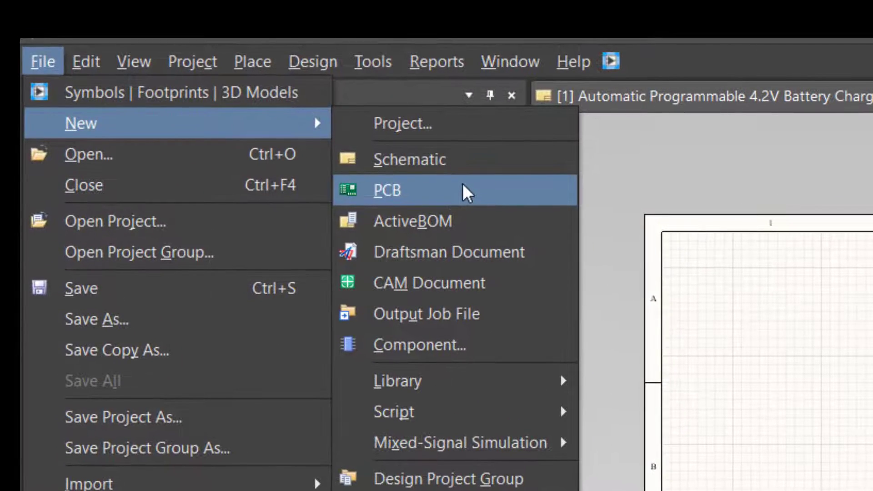
mouse_move(489, 400)
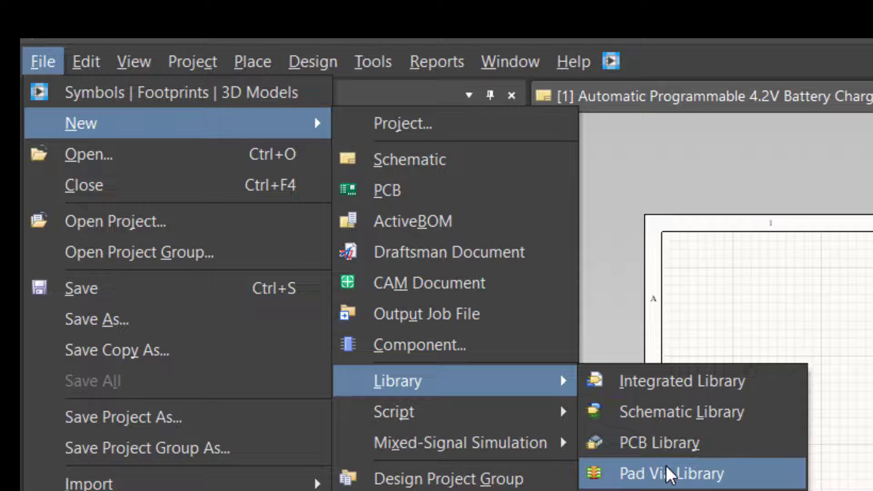
left_click(671, 424)
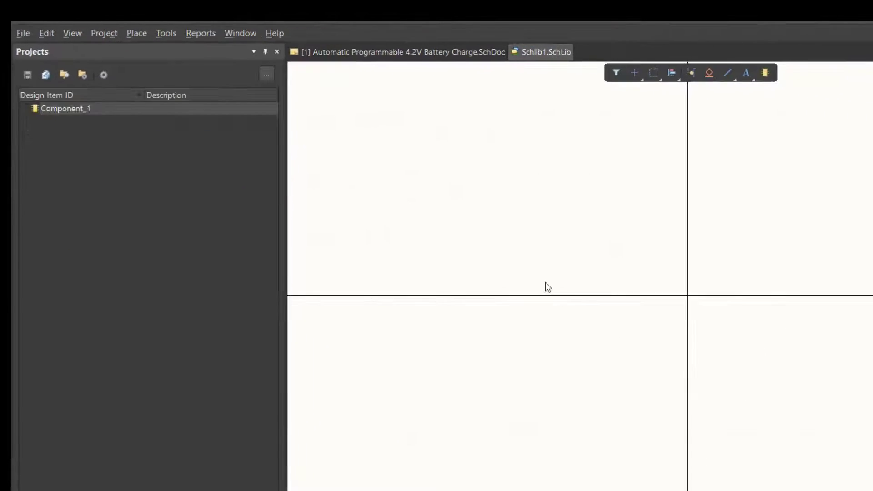
- Save the new schematic library in the project folder as Automatic Programmable 4.2V Battery Charge
left_click(26, 470)
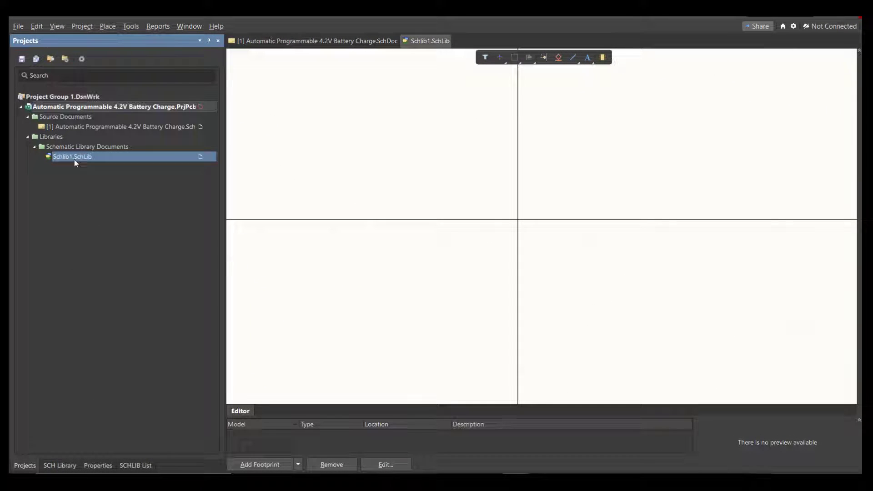
right_click(109, 159)
left_click(156, 191)
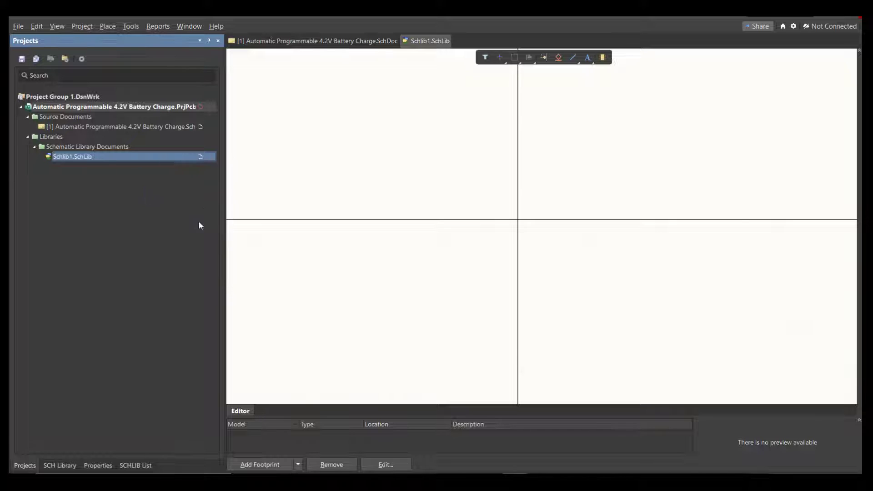
type("A")
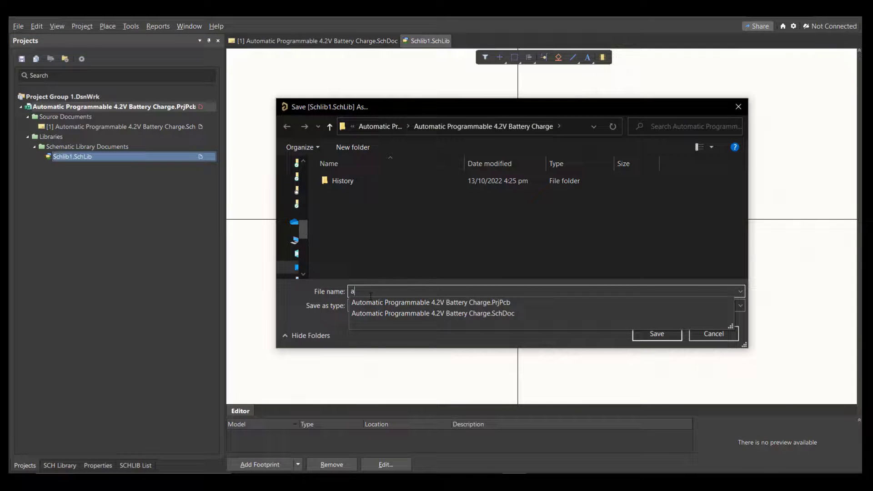
key("Down")
key("BackSpace")
key("BackSpace")
key("BackSpace")
key("BackSpace")
key("BackSpace")
key("BackSpace")
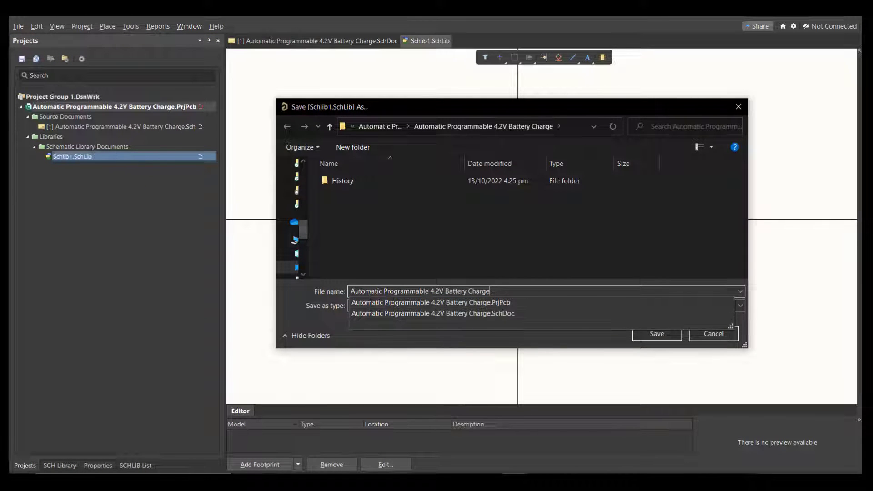
left_click(476, 253)
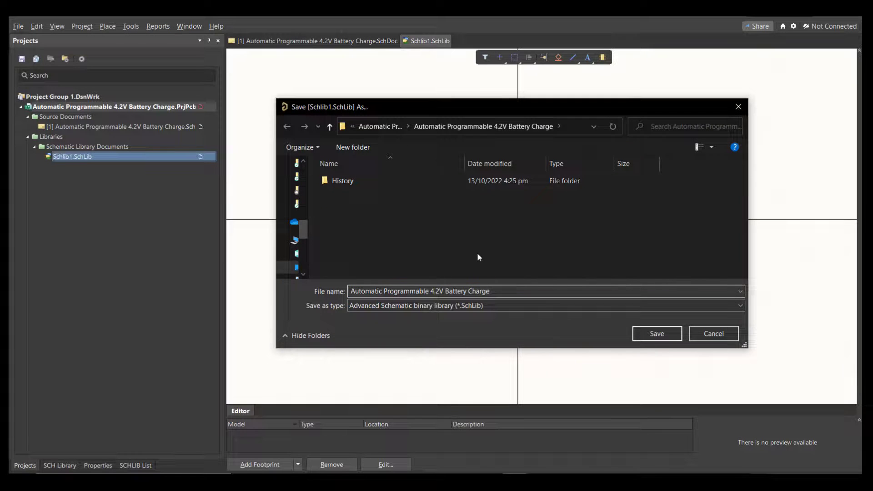
left_click(669, 336)
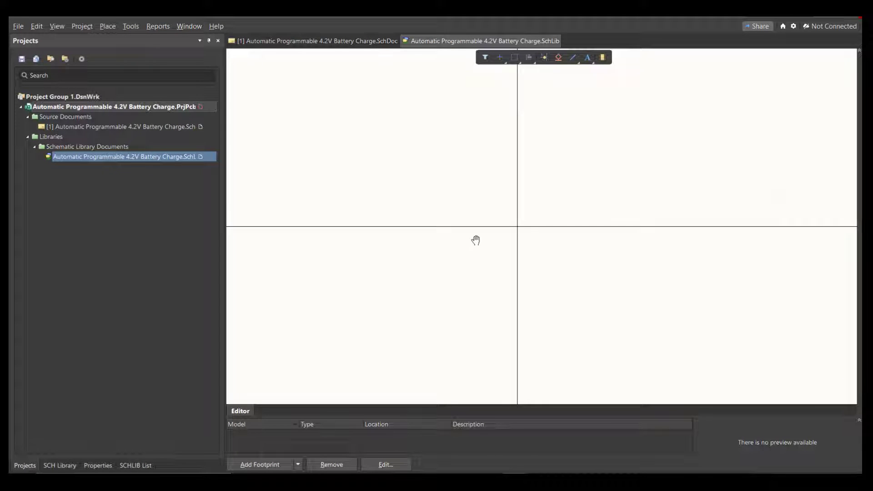
- Add a new PCB library to the project, save it as Automatic Programmable 4.2V Battery Charge, and return to the schematic sheet
left_click(18, 26)
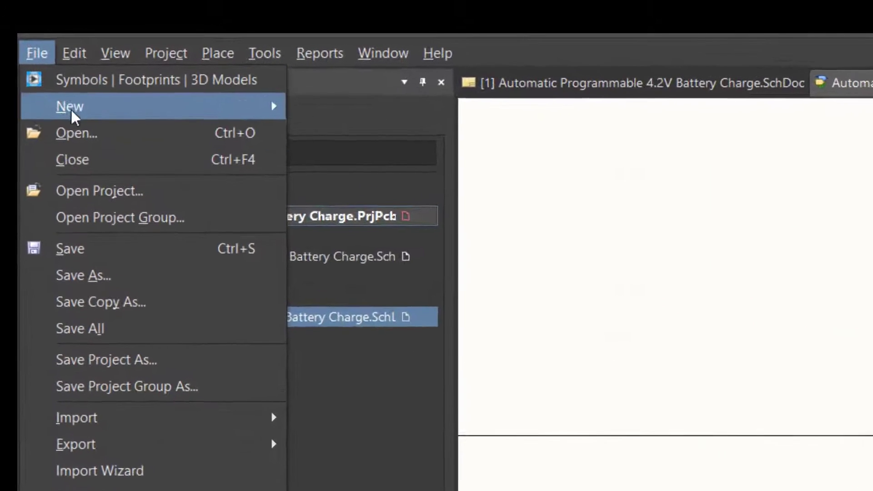
mouse_move(72, 112)
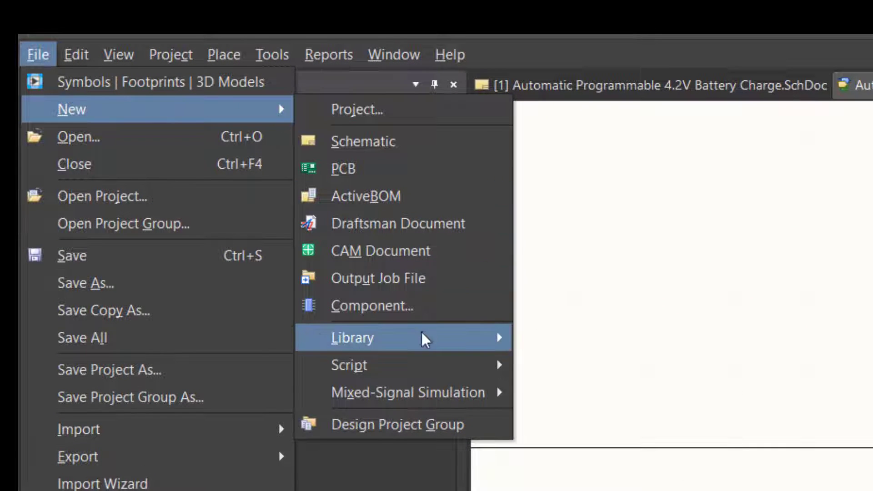
mouse_move(413, 329)
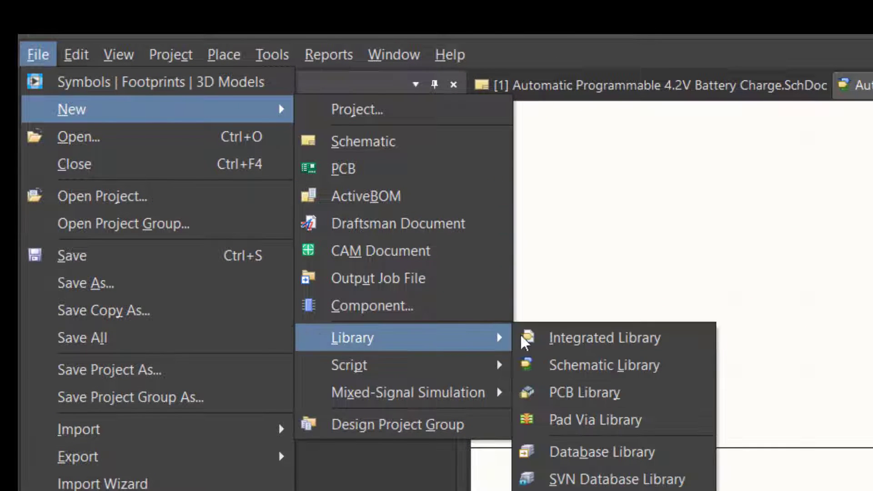
left_click(653, 404)
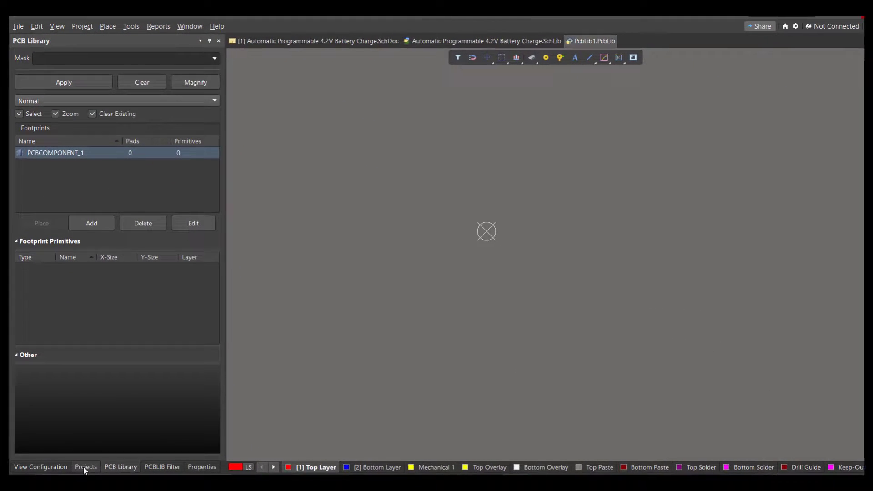
left_click(85, 465)
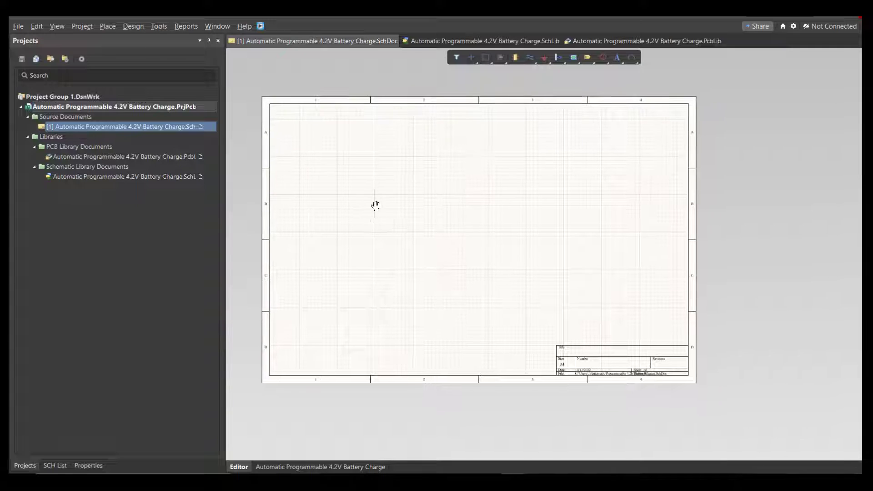
scroll(375, 201, "up", 1, "ctrl")
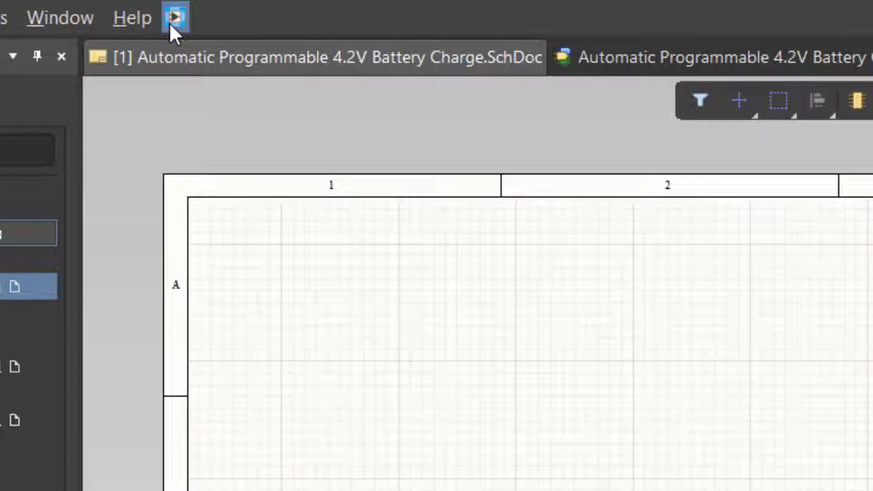
- Switch to the Excel parts list and copy the manufacturer part number RL0603FR-070R5L of resistor R2
left_click(151, 16)
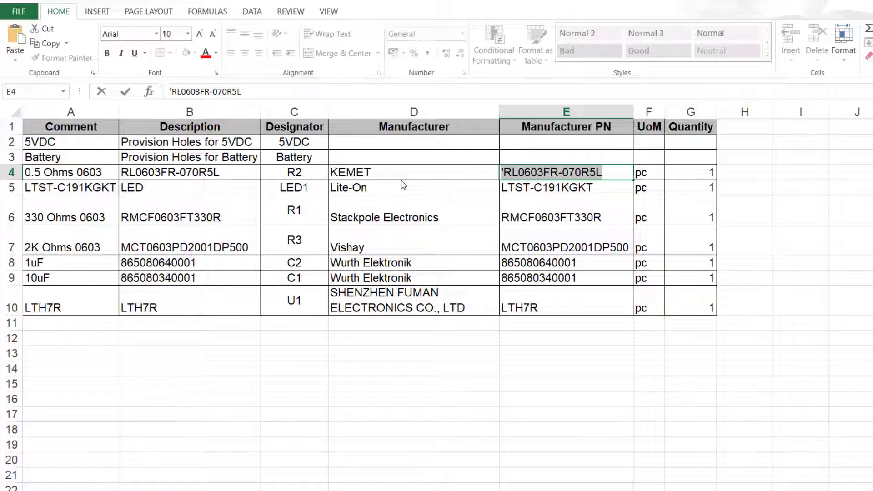
left_click(444, 357)
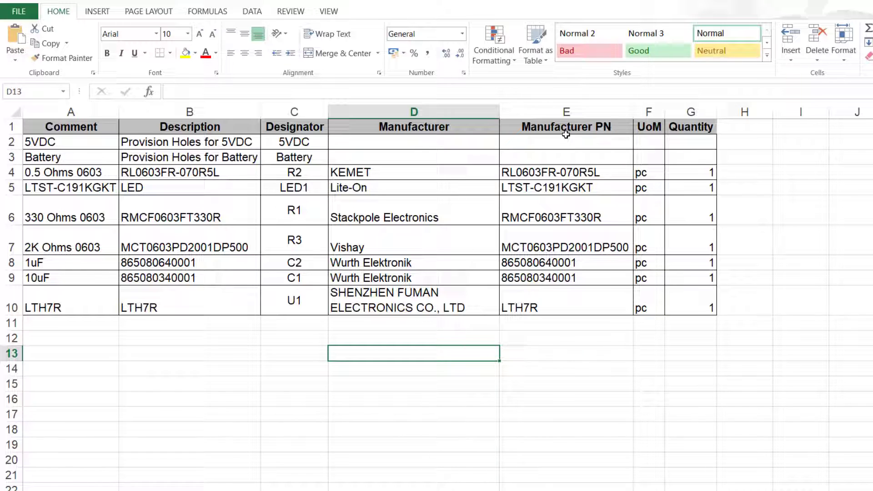
left_click(567, 112)
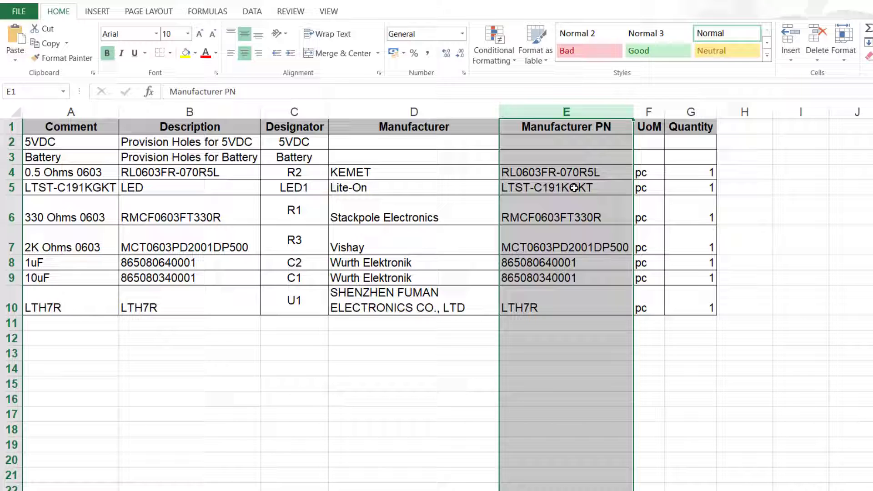
double_click(591, 175)
left_click_drag(609, 173, 504, 173)
key("ctrl+c")
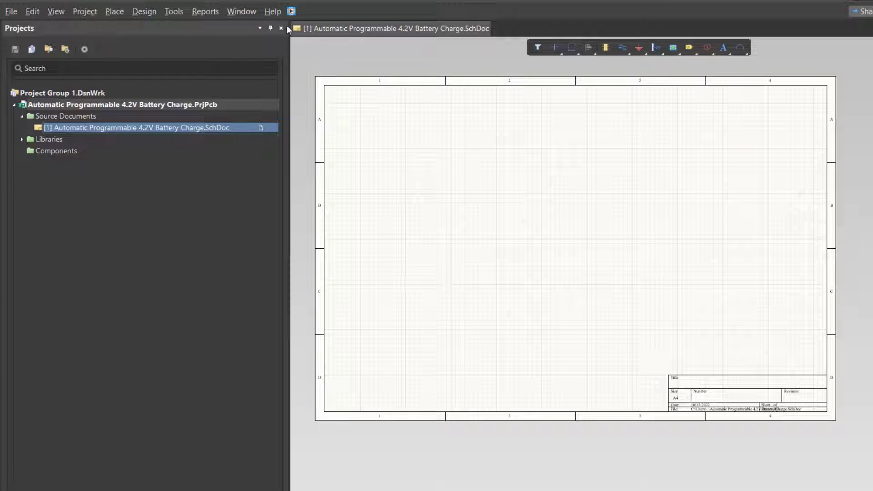
- Search the Altium Library Loader for RL0603FR-070R5L and add the KEMET resistor to the design
left_click(655, 221)
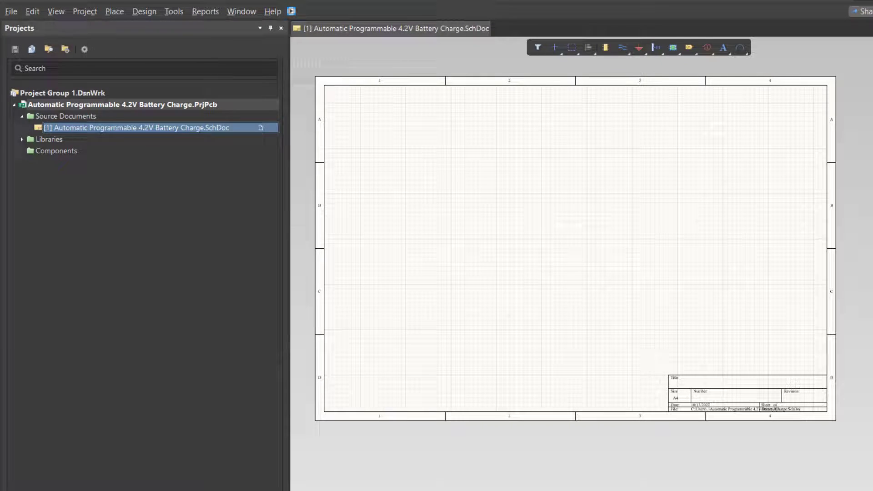
left_click_drag(140, 9, 441, 82)
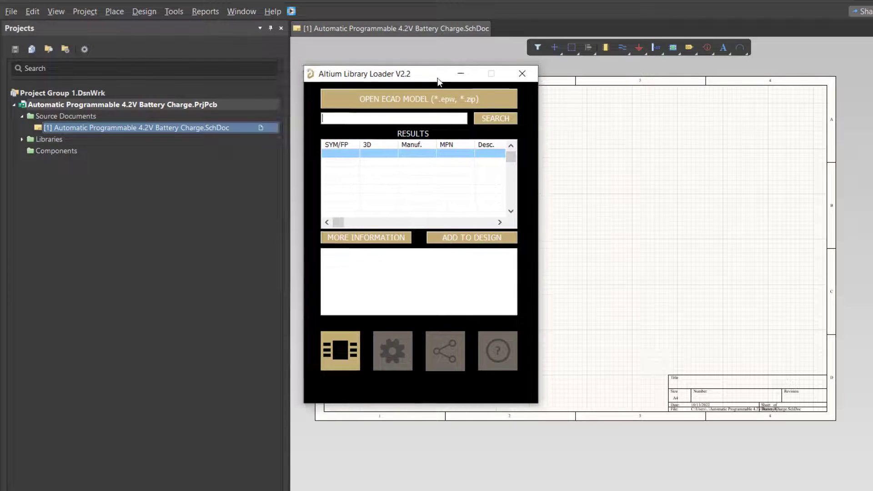
left_click(389, 122)
key("ctrl+v")
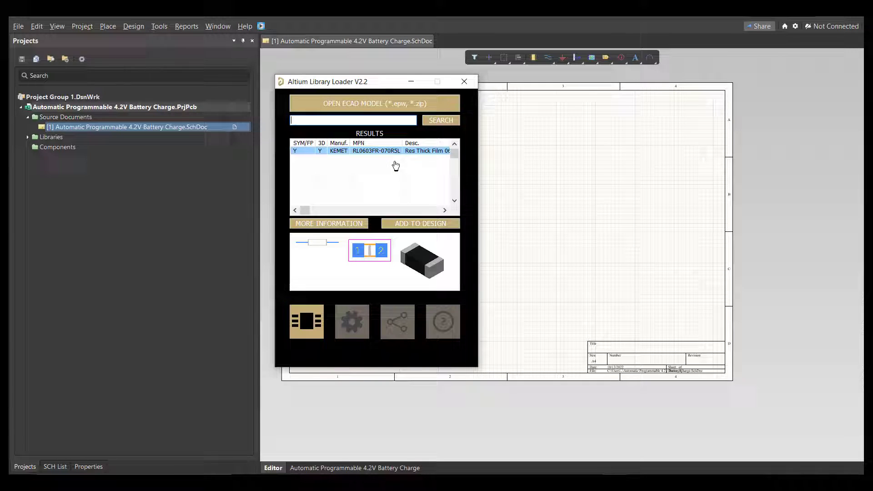
left_click(391, 153)
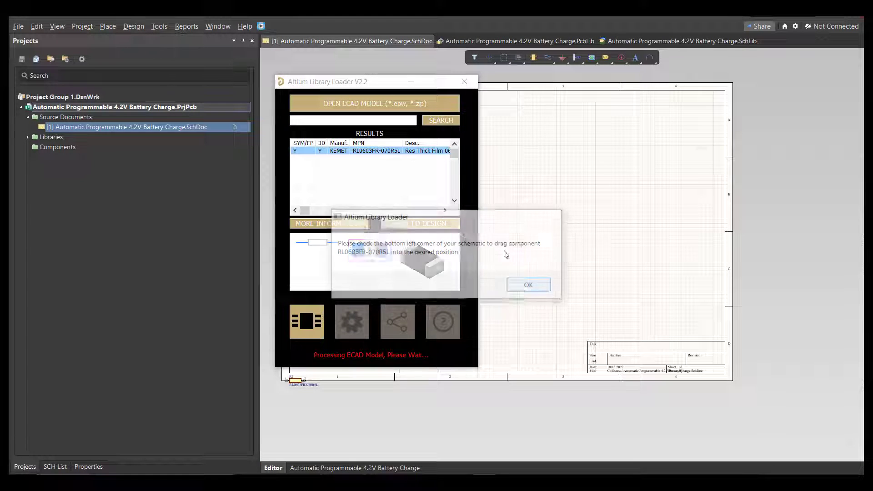
left_click(529, 284)
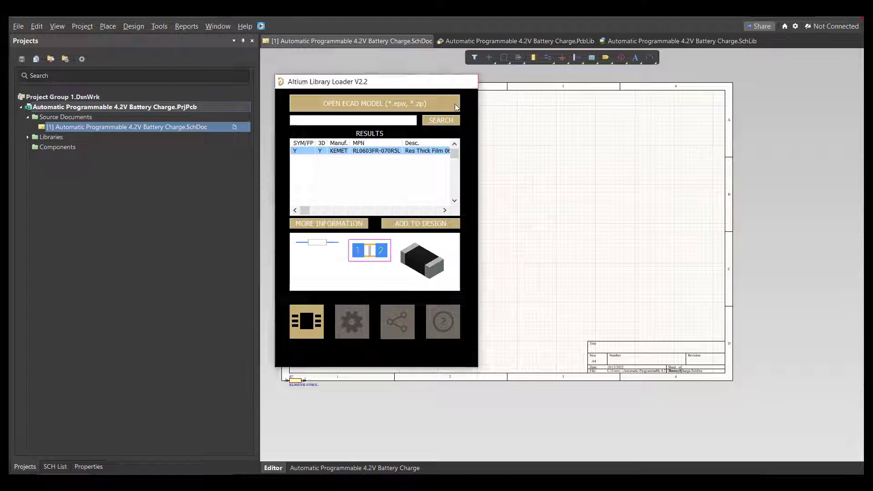
- Move the imported resistor from the corner of the schematic sheet into the drawing area
left_click_drag(305, 381, 465, 249)
scroll(464, 200, "up", 6, "ctrl")
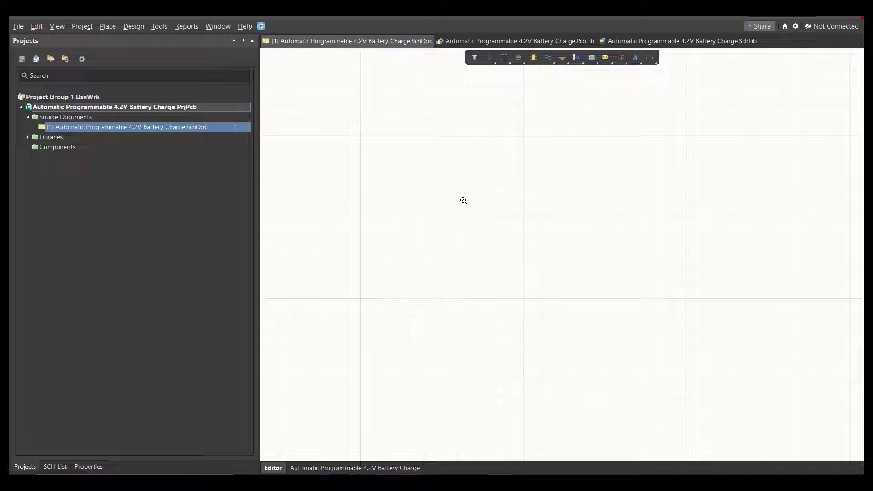
left_click(464, 200)
right_click_drag(399, 217, 504, 221)
scroll(501, 216, "up", 2, "ctrl")
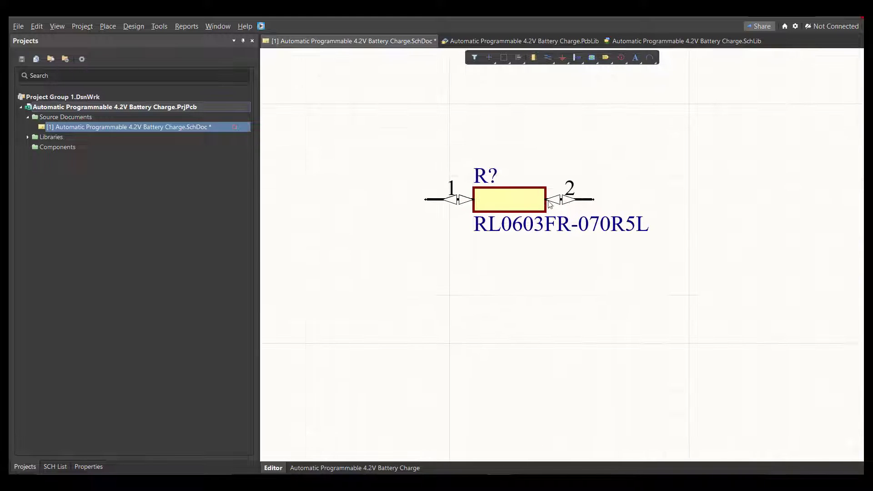
- Expand the project's libraries and delete the RL0603FR-070R5L resistor from the schematic sheet
left_click(28, 138)
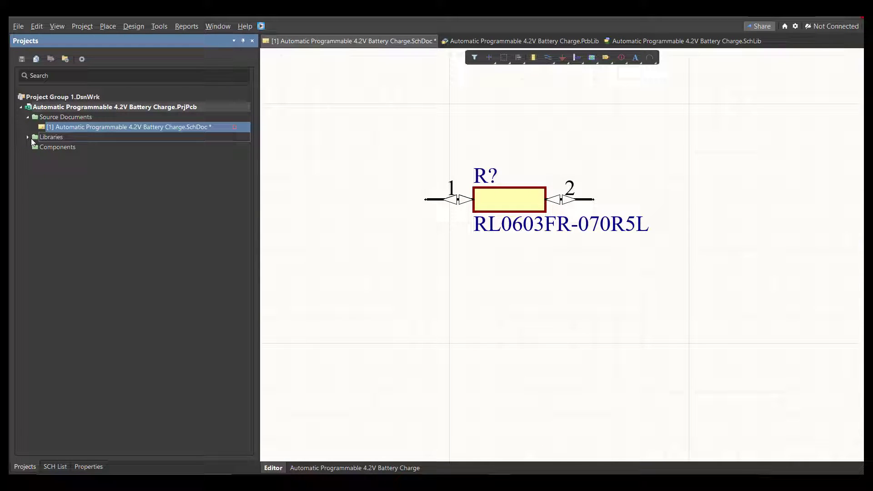
left_click(487, 200)
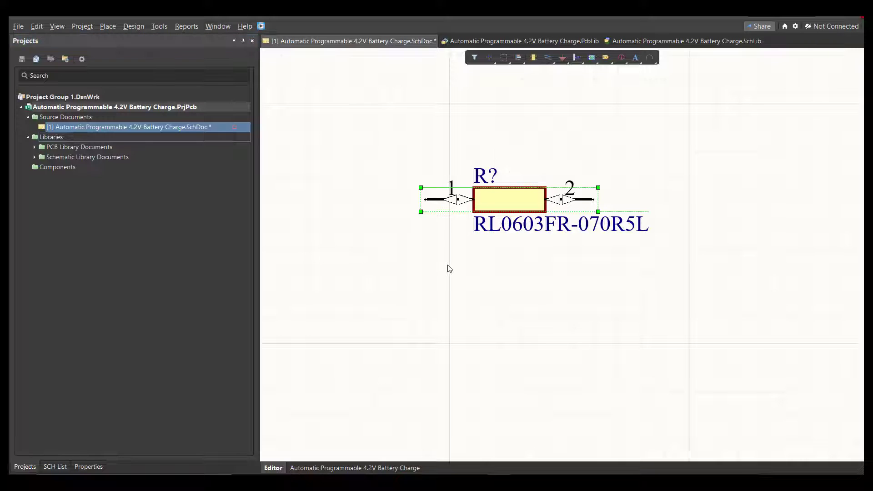
key("Delete")
- Open the project's schematic library and view the RL0603FR-070R5L resistor symbol
left_click(34, 156)
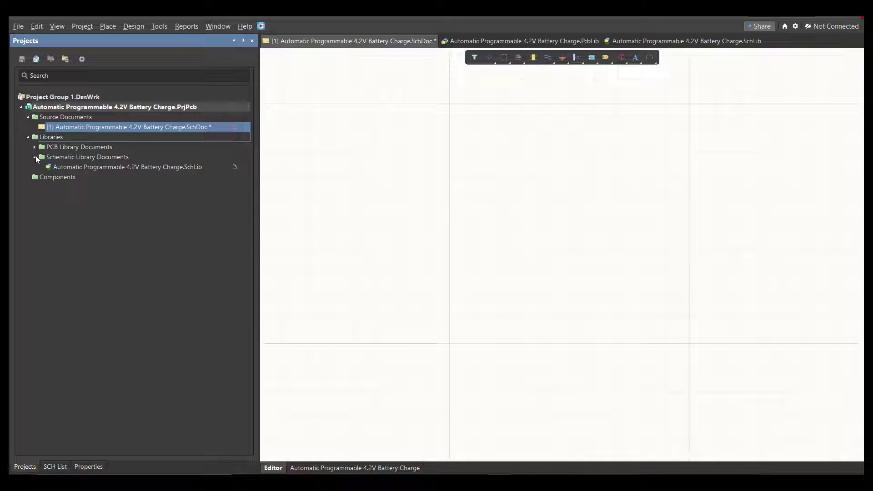
double_click(68, 167)
left_click(59, 467)
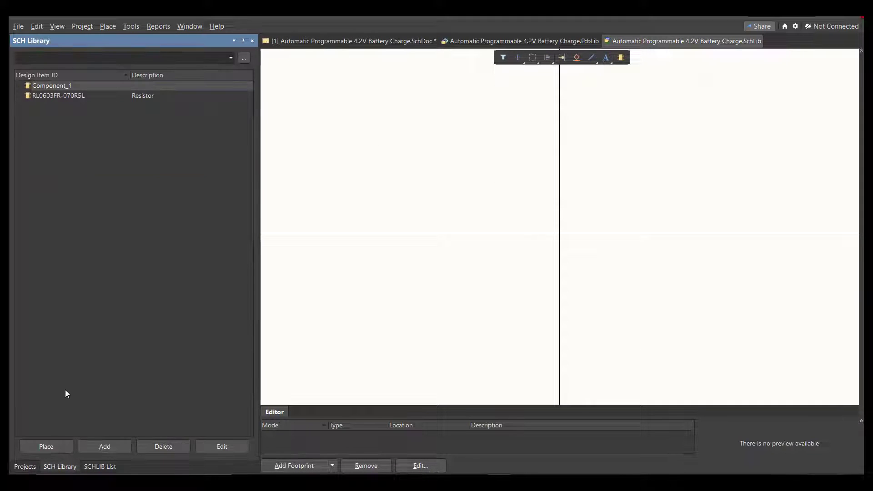
left_click(59, 96)
scroll(499, 215, "down", 3, "ctrl")
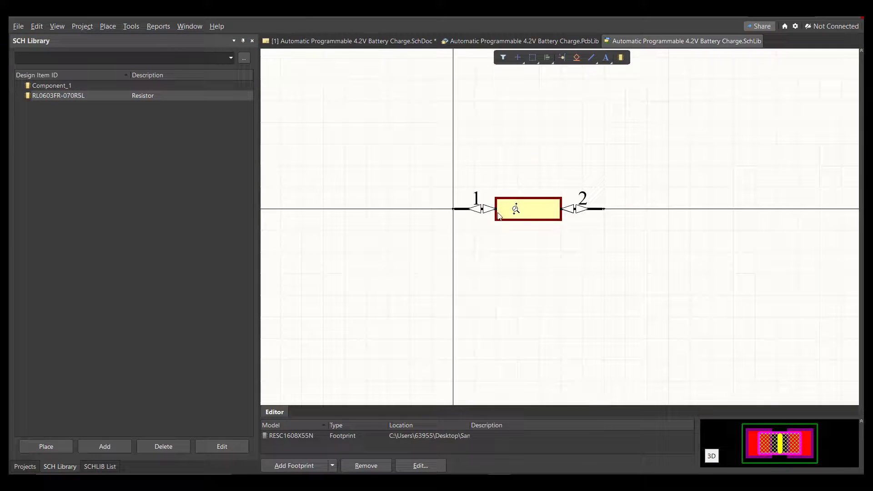
left_click(89, 97)
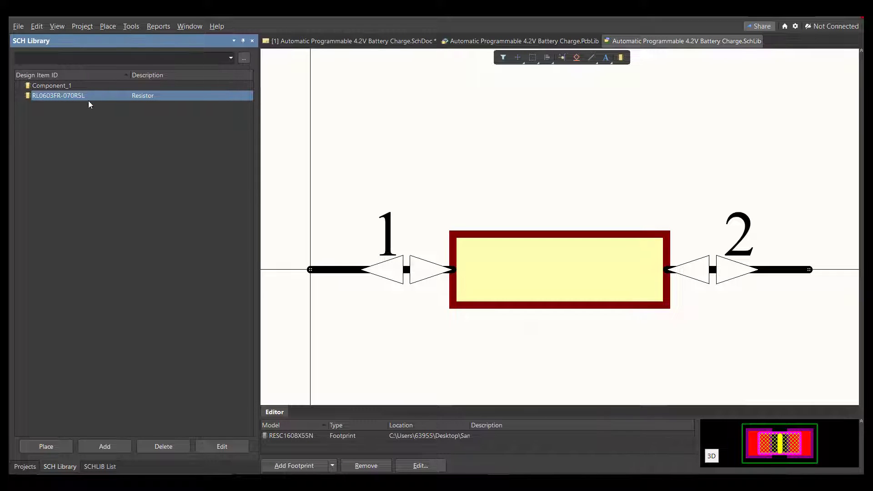
- Delete the empty Component_1 from the schematic library
left_click(57, 88)
key("Delete")
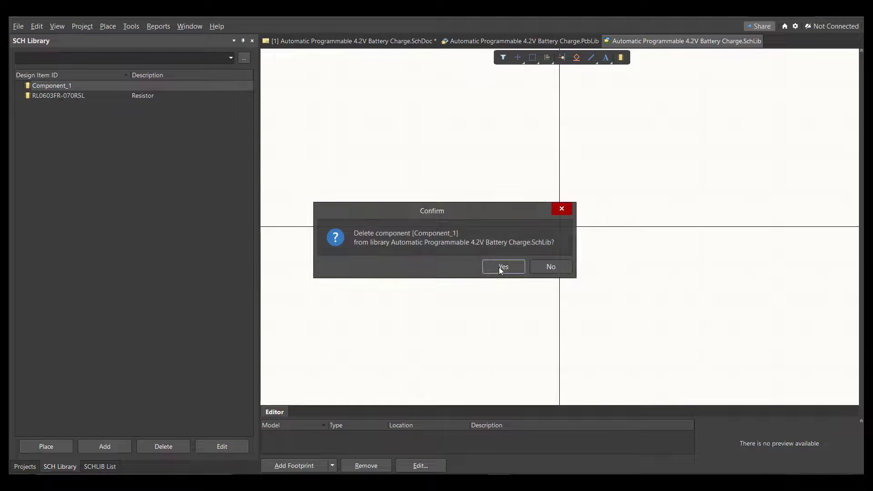
left_click(502, 266)
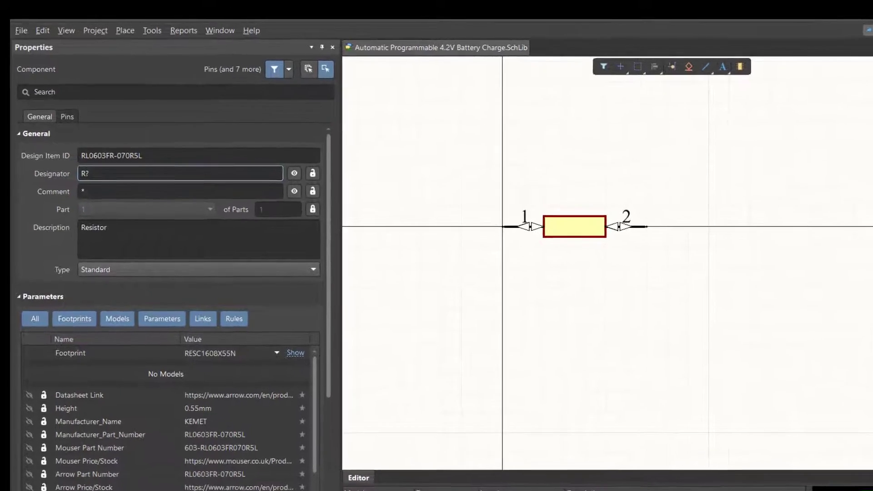
- Set the RL0603FR-070R5L resistor's comment to 0.5 Ohms 0603 and save the schematic library
left_click(140, 218)
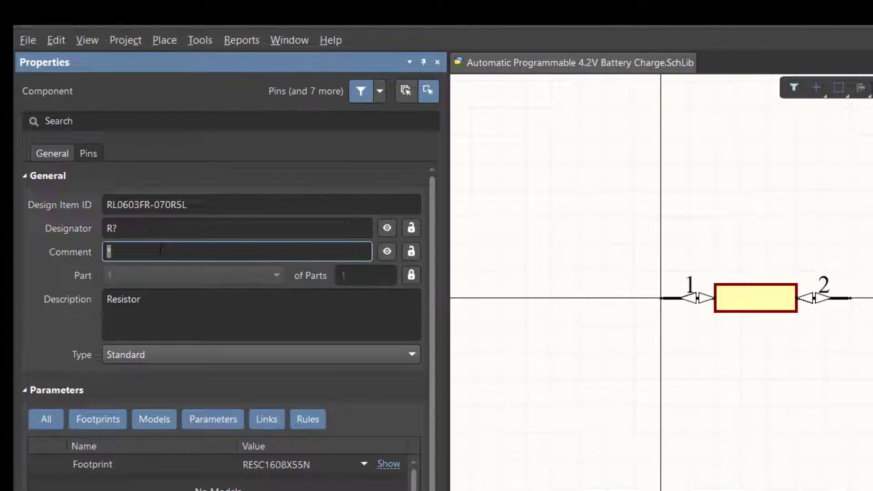
type("0.5 Ohms")
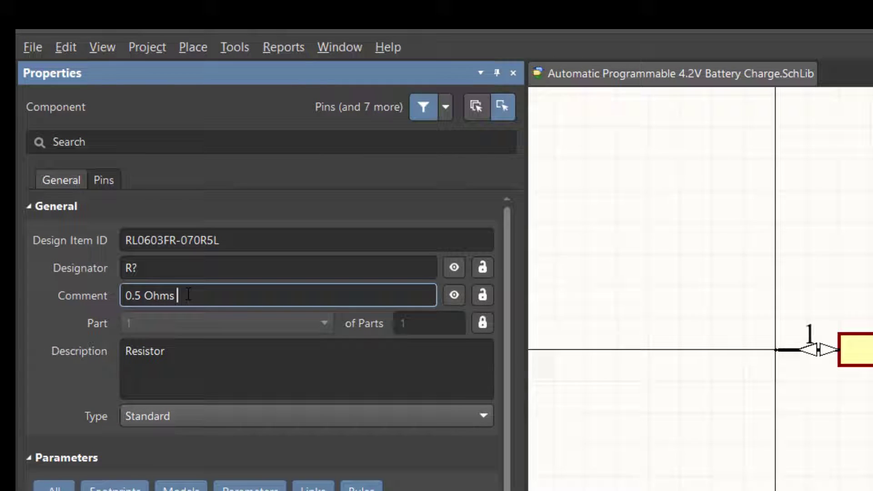
type(" 0603")
key("Return")
left_click(669, 382)
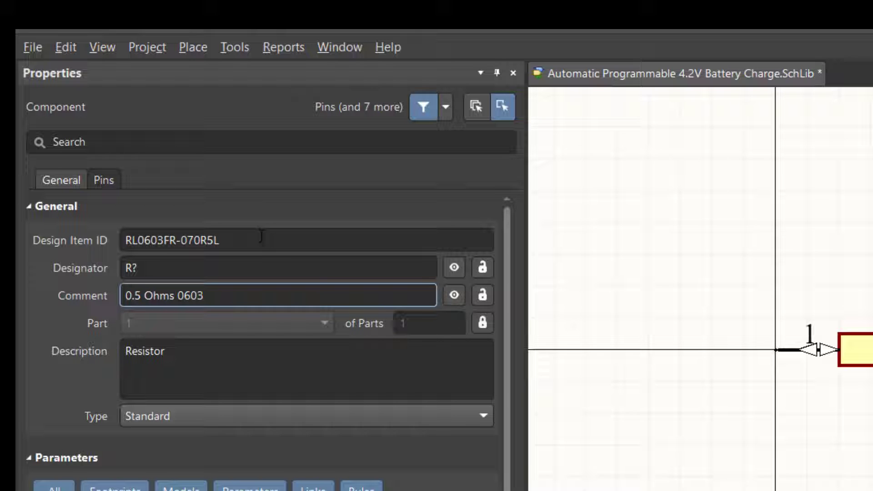
right_click_drag(637, 328, 627, 312)
left_click(26, 48)
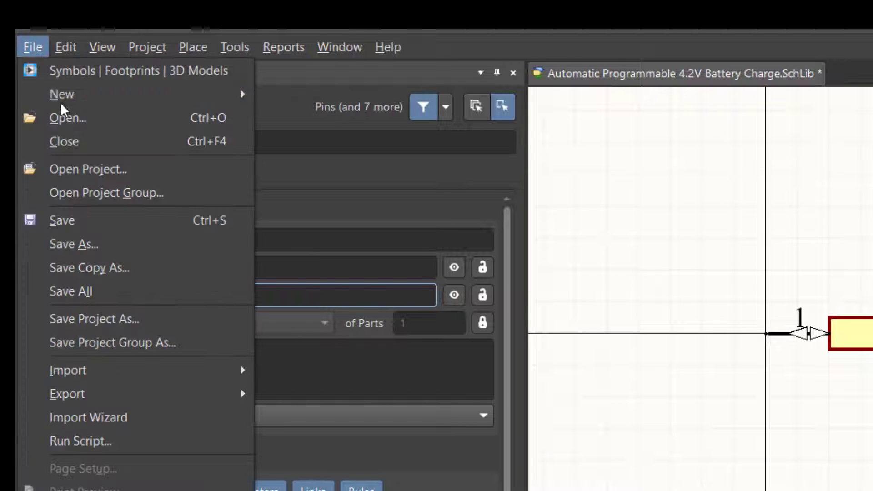
left_click(223, 241)
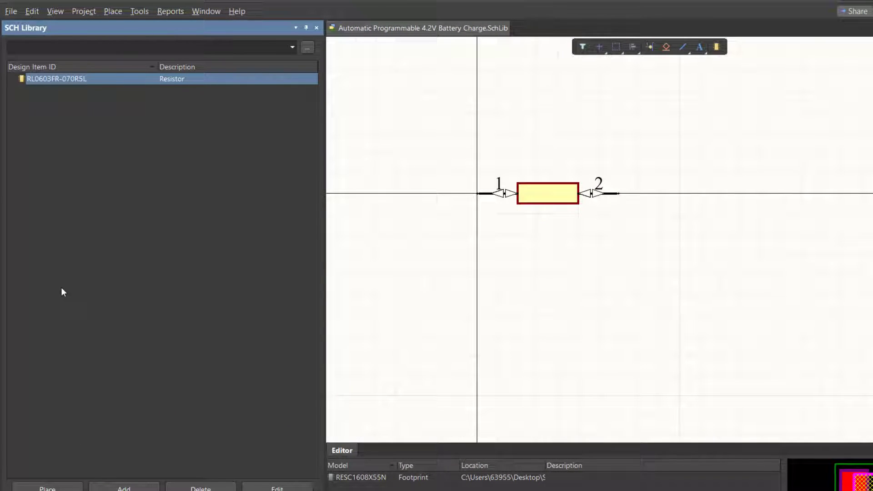
- Place one RL0603FR-070R5L resistor from the schematic library onto a new schematic sheet
left_click(57, 488)
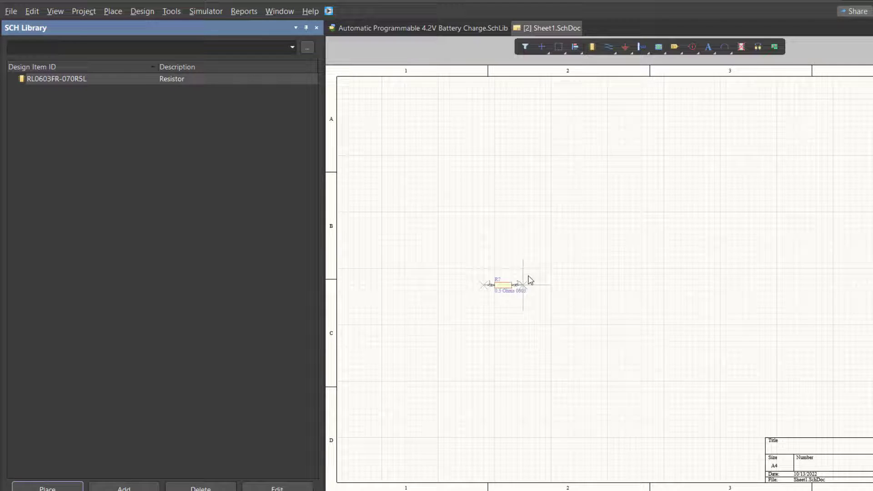
middle_click_drag(523, 284, 536, 255)
left_click(692, 272)
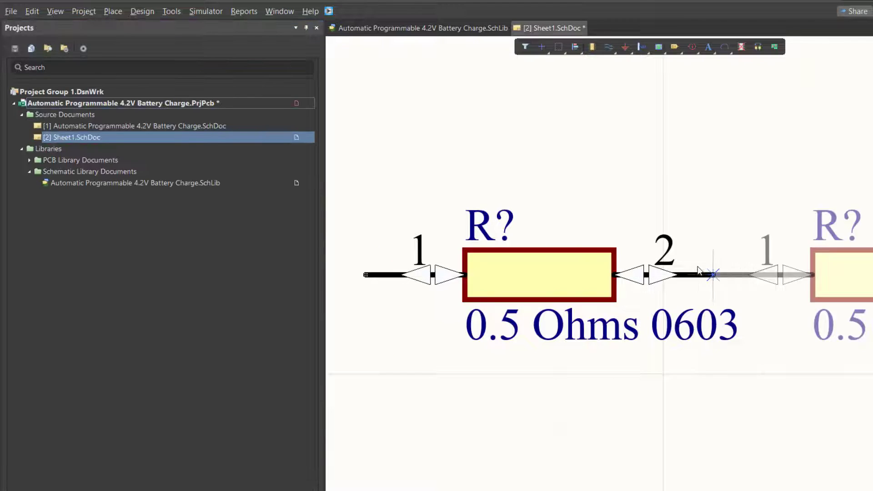
right_click(698, 272)
middle_click_drag(697, 281, 691, 291)
scroll(694, 296, "up", 6, "ctrl")
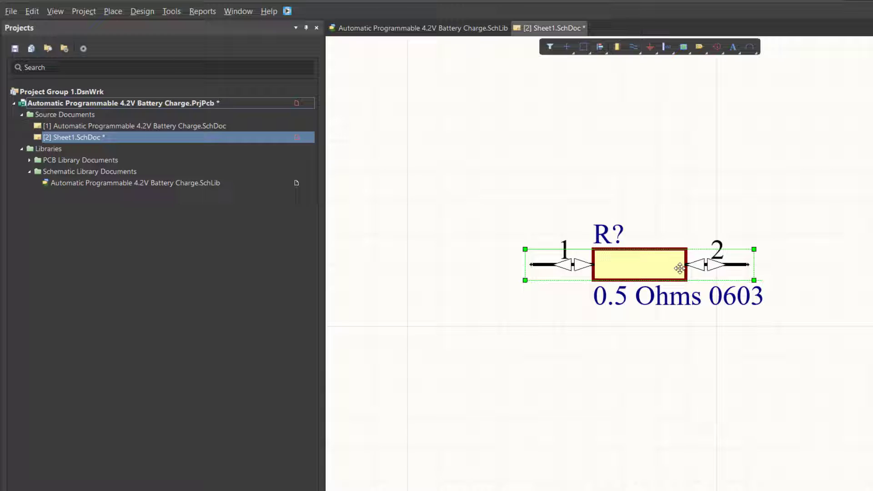
scroll(626, 278, "down", 6, "ctrl")
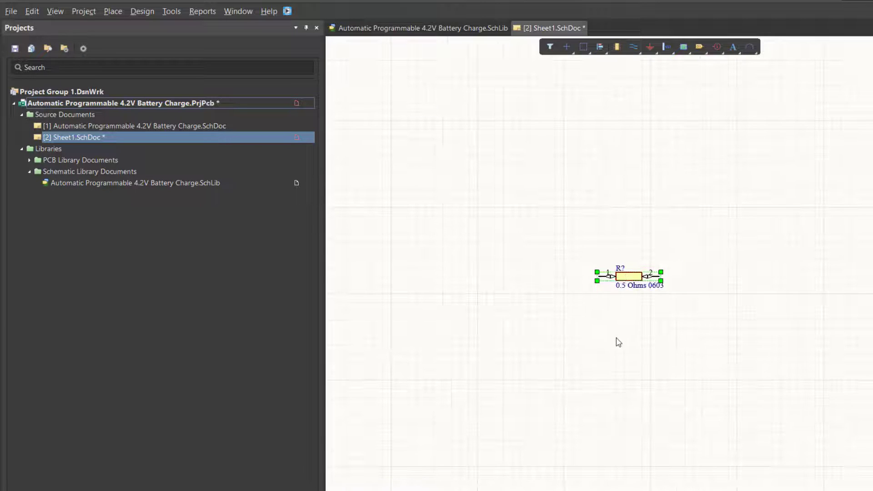
right_click_drag(710, 358, 606, 343)
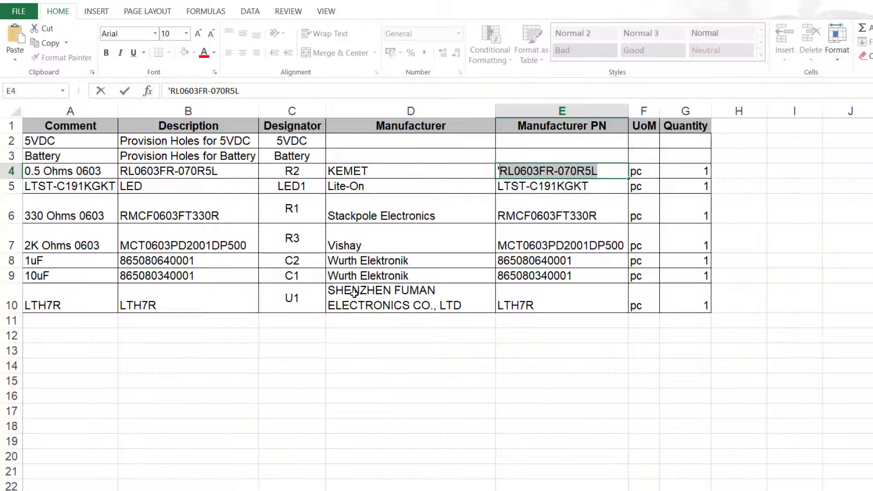
- Go through the manufacturer part numbers in the Excel parts list, from LTST-C191KGKT down to LTH7R
left_click(354, 338)
double_click(560, 187)
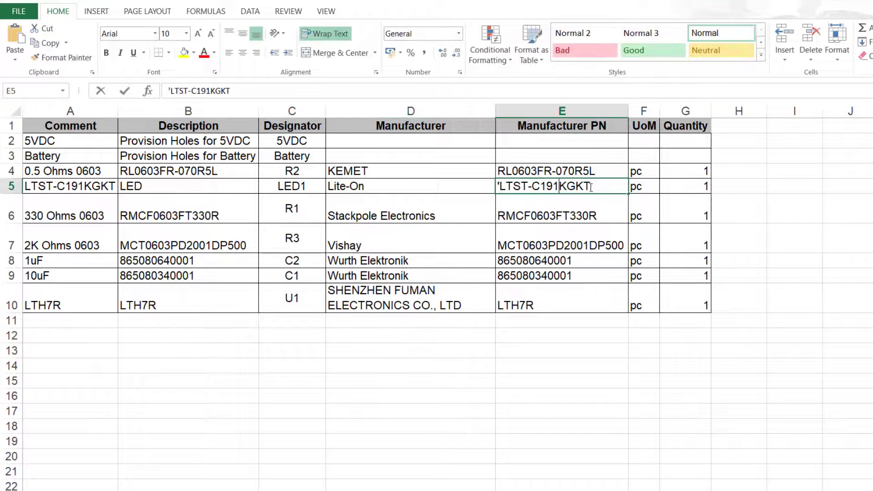
left_click(598, 214)
left_click(591, 240)
left_click(593, 265)
left_click(592, 277)
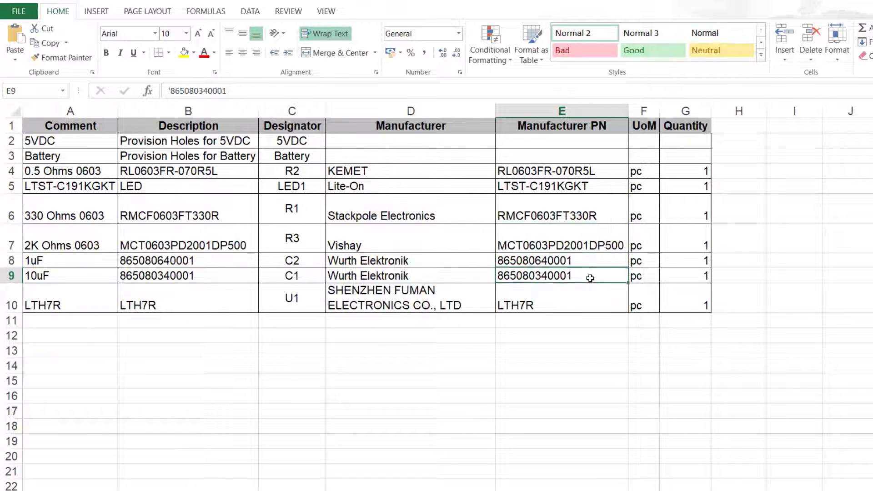
left_click(573, 301)
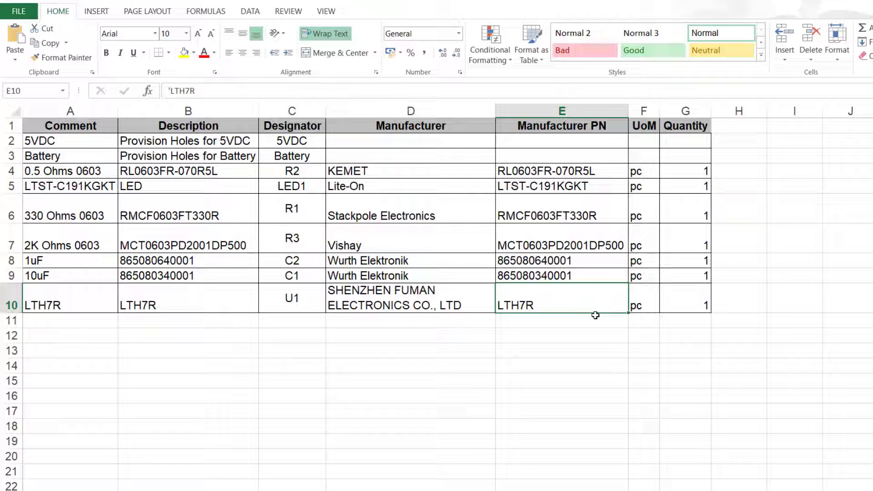
- Highlight the LTH7R row (U1) in the Excel parts list to examine its component details
key("alt+Tab")
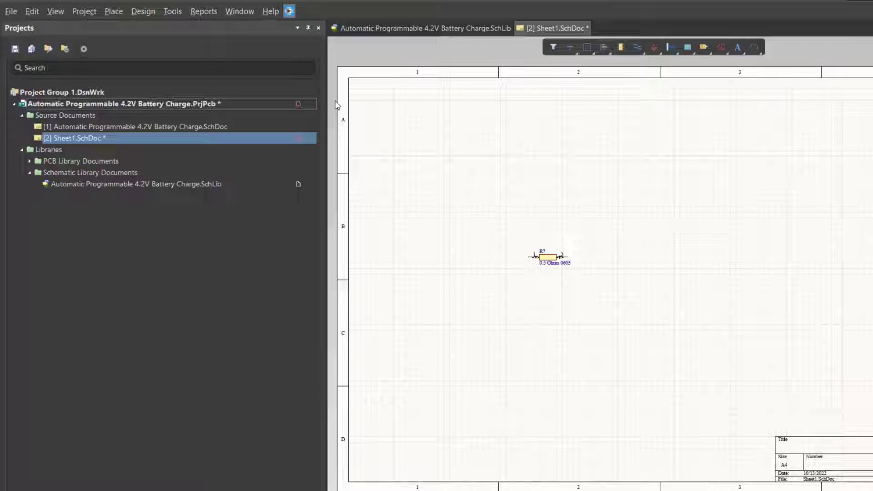
key("alt+Tab")
left_click_drag(57, 313, 700, 309)
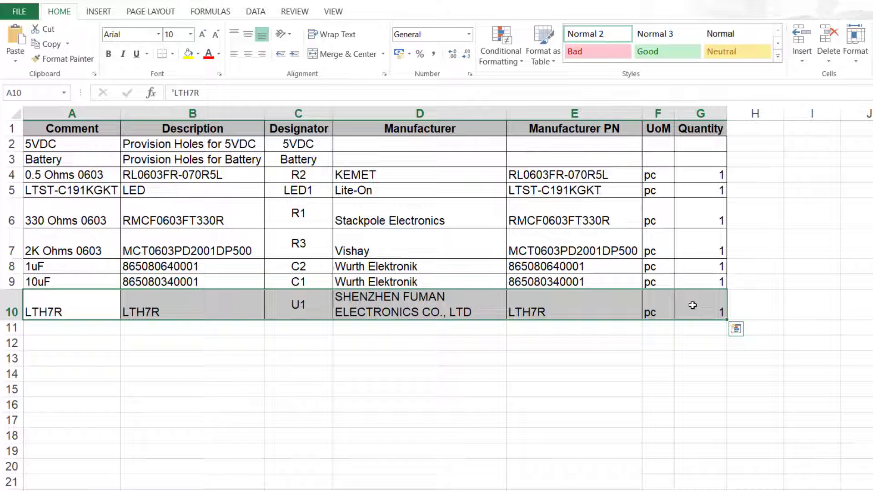
left_click(590, 346)
left_click_drag(48, 311, 751, 314)
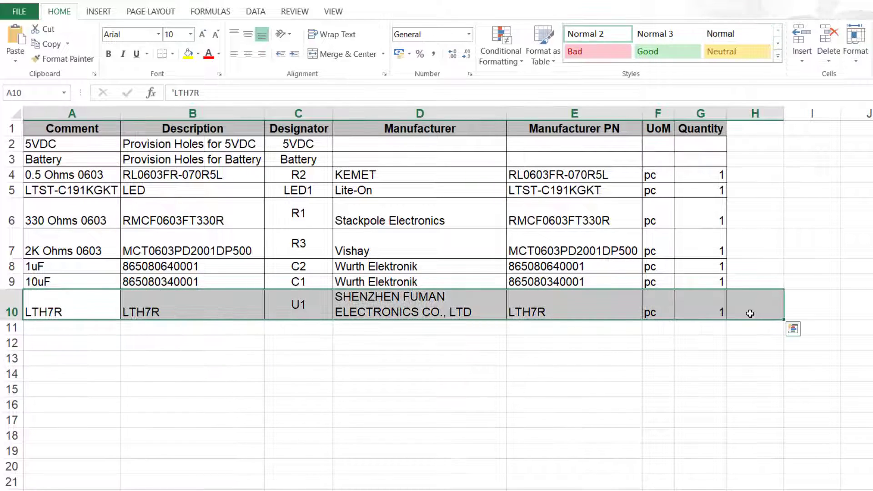
- Check the LTH7R manufacturer part number in the Excel parts list and switch back to the schematic library in Altium
left_click(715, 332)
left_click(576, 302)
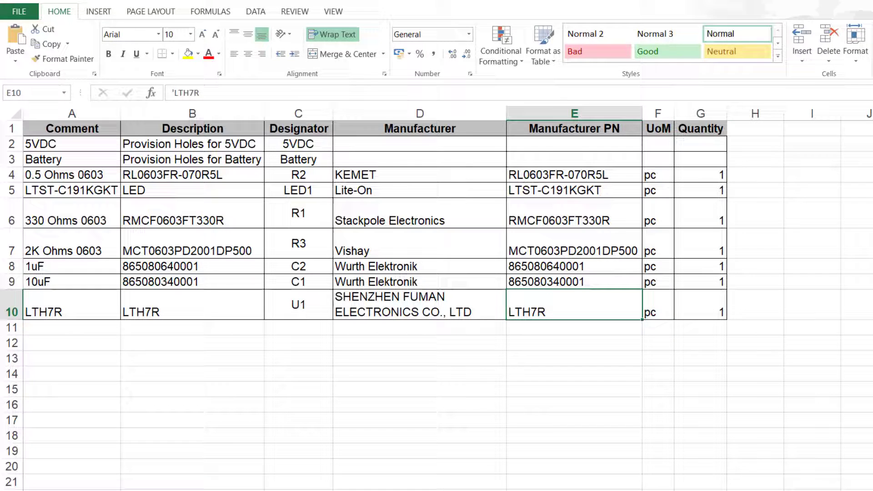
mouse_move(682, 490)
left_click(681, 469)
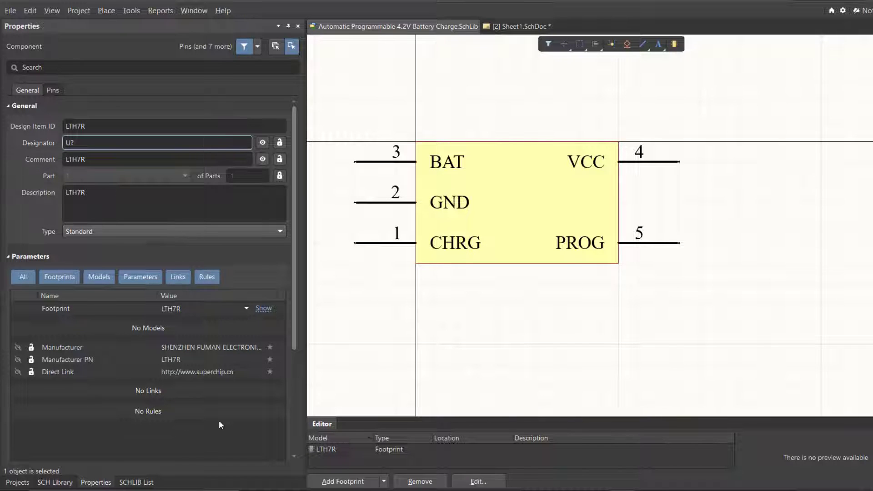
left_click(55, 483)
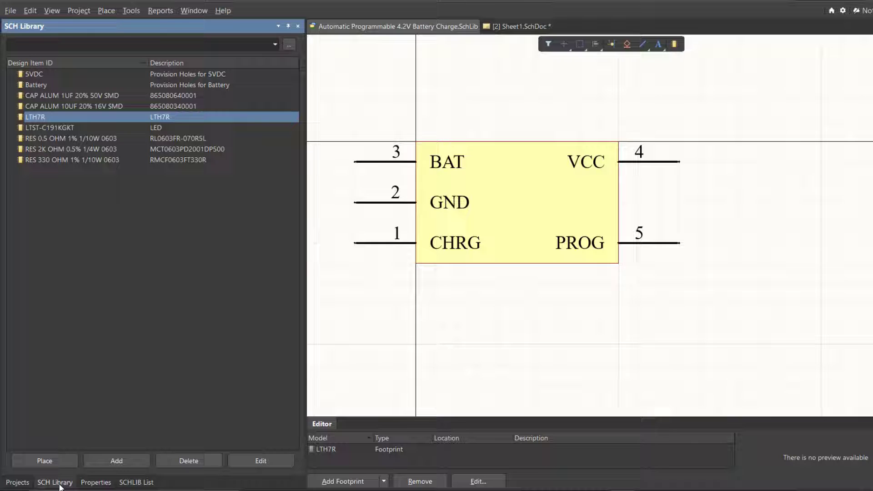
left_click(138, 460)
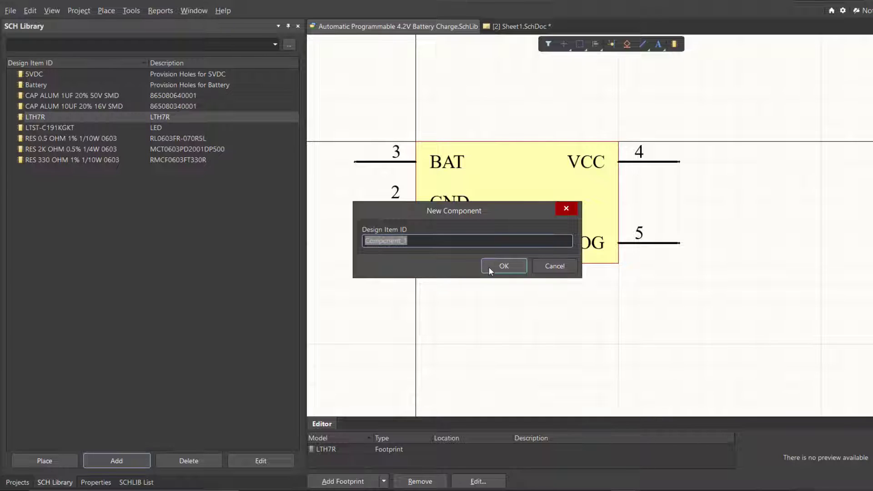
left_click(566, 208)
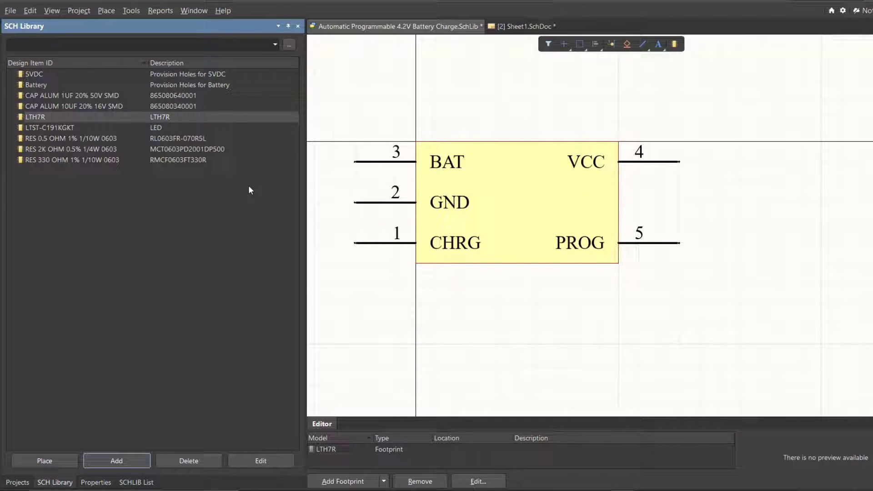
- Open the LTH7R component and place three trial pins, numbered 6, 7 and 8, below its symbol body
double_click(69, 121)
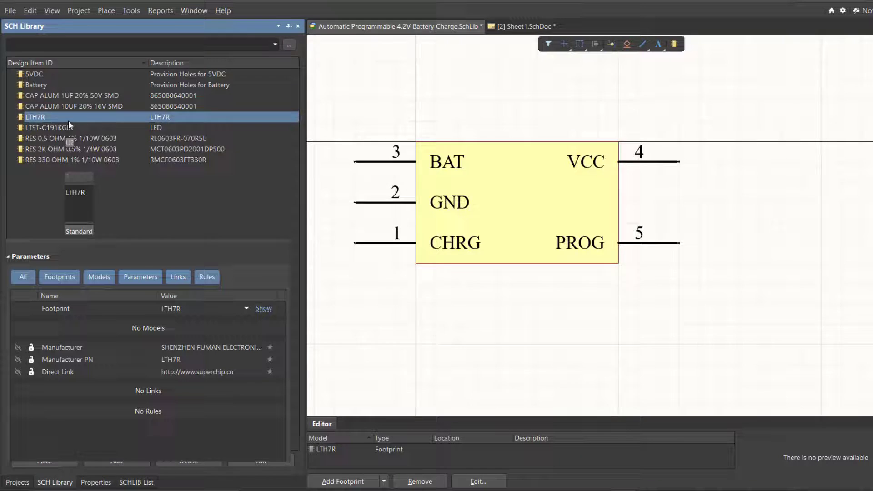
middle_click_drag(449, 195, 455, 226)
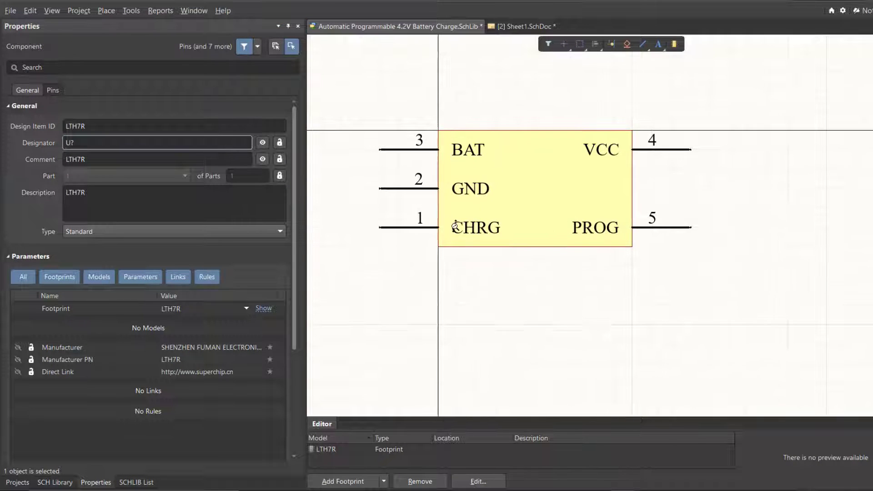
left_click(111, 14)
left_click(138, 56)
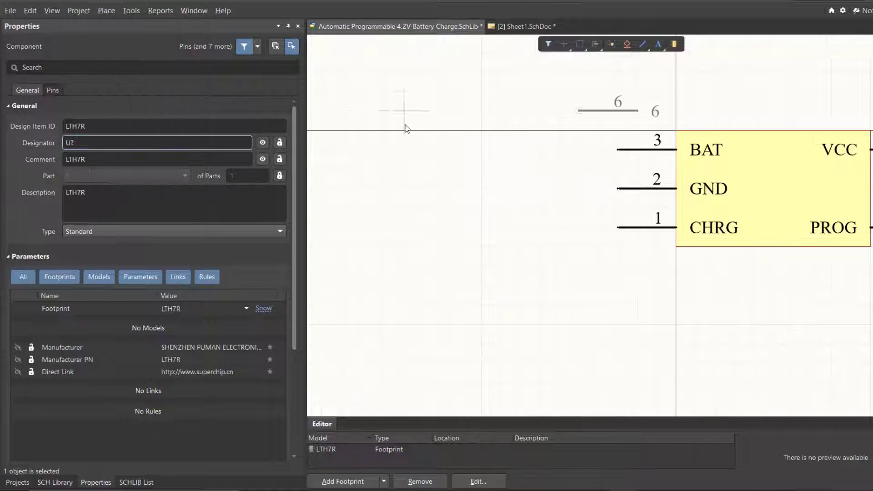
scroll(377, 130, "down", 5, "ctrl")
key("space")
key("space")
scroll(499, 237, "up", 4, "ctrl")
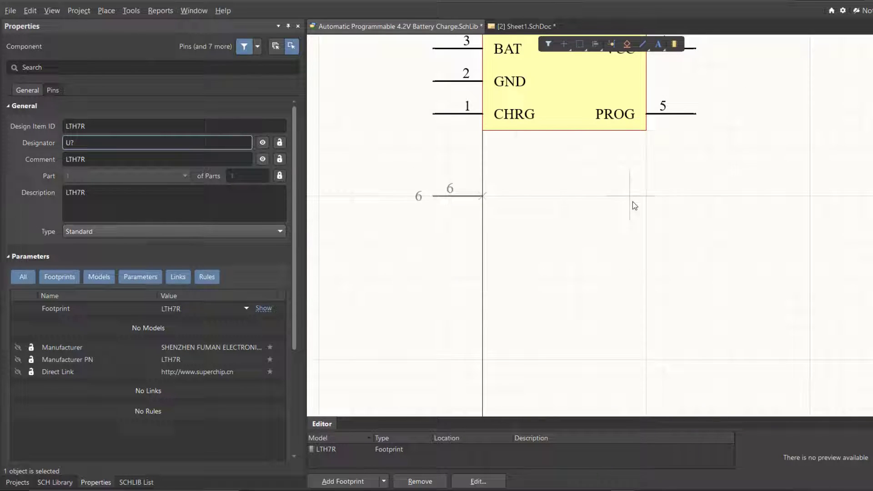
left_click(483, 245)
left_click(500, 310)
left_click(646, 245)
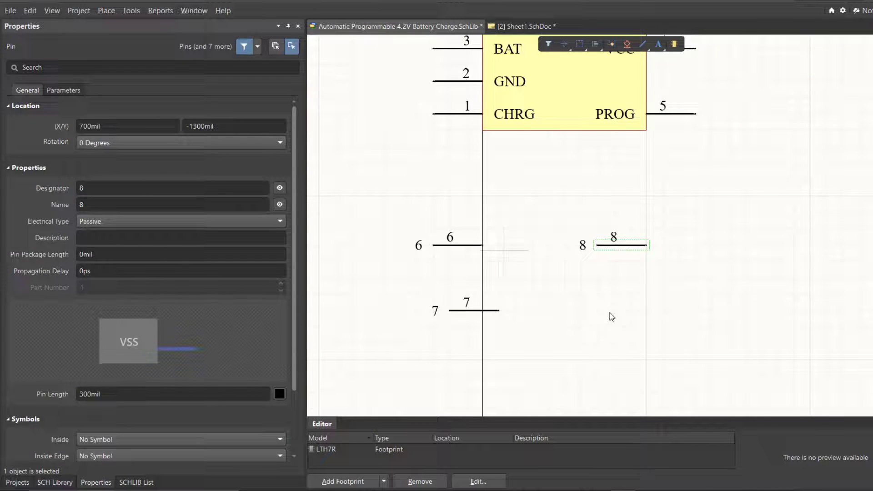
- Select the three trial pins and open the properties of pin 6 with its name ready for editing
right_click_drag(737, 395, 622, 323)
left_click_drag(622, 323, 312, 139)
scroll(395, 156, "up", 1, "ctrl")
right_click_drag(395, 155, 522, 219)
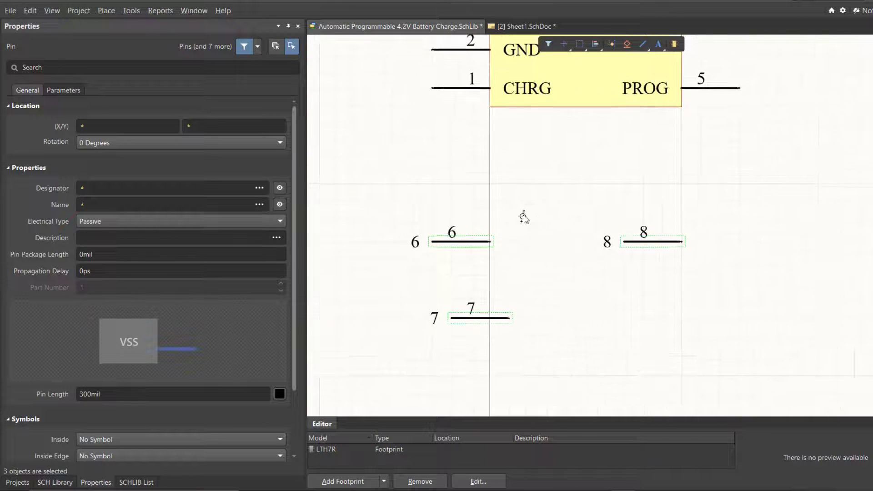
double_click(463, 243)
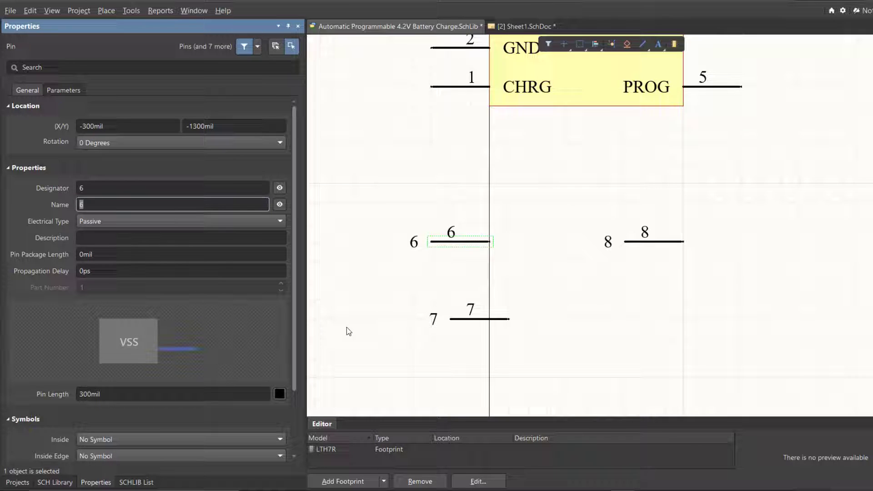
- Delete the three trial pins below the LTH7R symbol
scroll(646, 329, "down", 2, "ctrl")
left_click_drag(656, 378, 457, 244)
scroll(545, 246, "up", 1, "ctrl")
middle_click_drag(546, 247, 534, 237)
right_click_drag(535, 237, 510, 295)
key("Delete")
scroll(511, 234, "up", 1, "ctrl")
right_click_drag(512, 221, 499, 272)
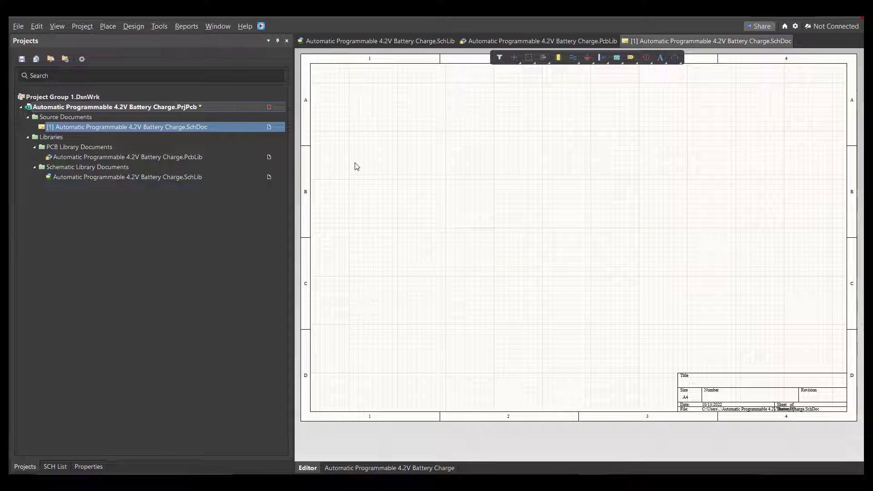
- Show the library's component list and place 5VDC, LTH7R, Battery and the LTST-C191KGKT LED on the schematic sheet
right_click(356, 166)
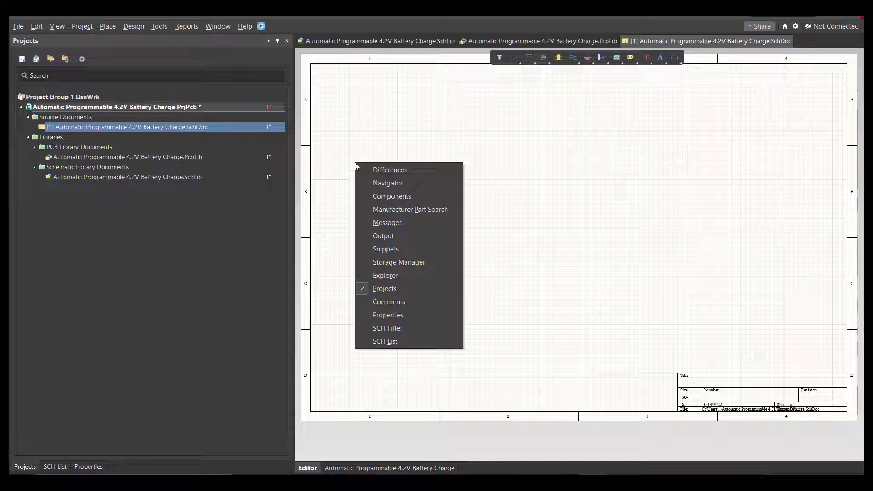
left_click(378, 195)
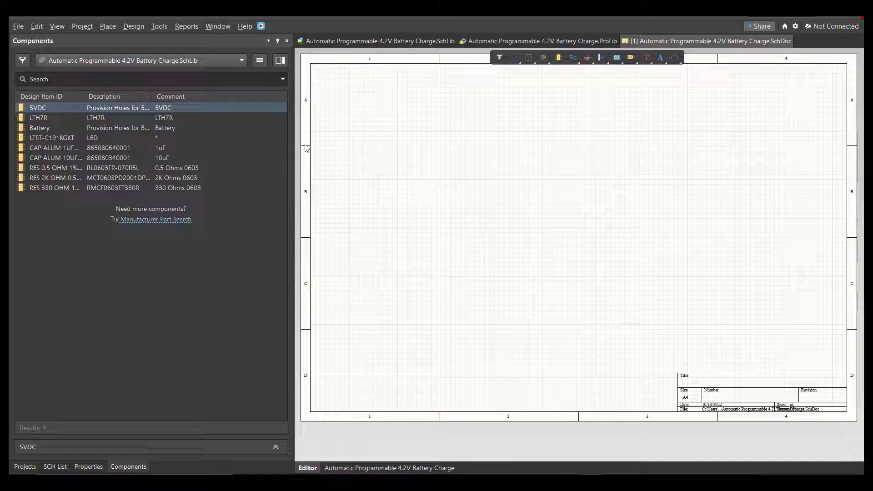
left_click_drag(164, 109, 667, 240)
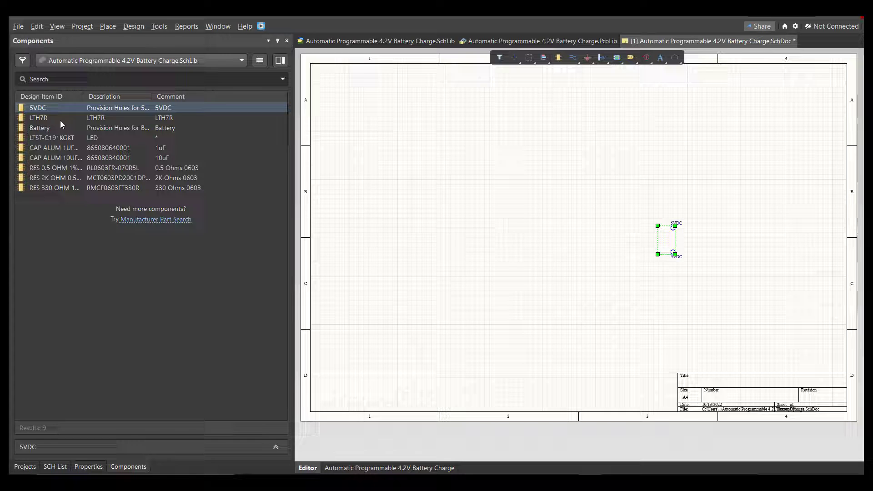
left_click_drag(61, 120, 513, 247)
left_click_drag(73, 127, 372, 230)
left_click_drag(48, 139, 461, 159)
- Place the 1uF and 10uF capacitors and the 0.5 Ohms, 2K Ohms and 330 Ohms 0603 resistors around LTH7R
left_click_drag(54, 147, 610, 237)
left_click_drag(55, 158, 436, 244)
key("space")
left_click_drag(55, 168, 611, 218)
left_click_drag(84, 180, 514, 296)
left_click_drag(78, 188, 533, 160)
scroll(526, 219, "up", 1, "ctrl")
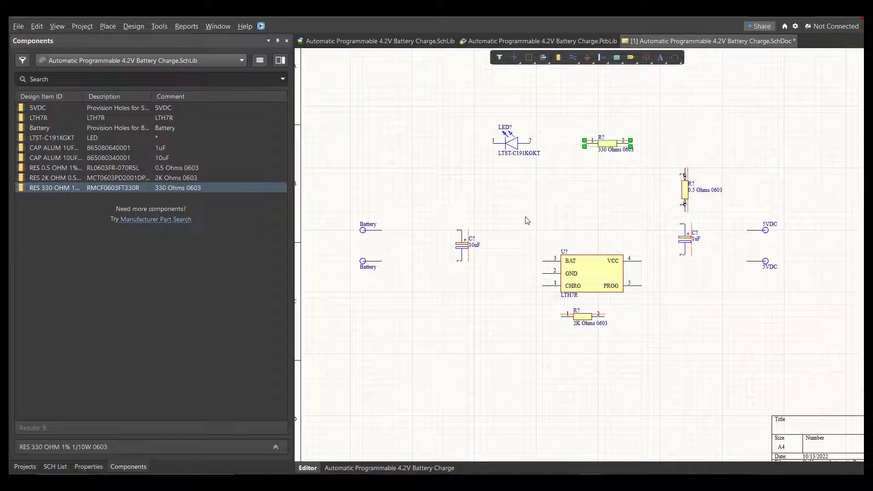
- Move all placed components together to the lower part of the schematic sheet
scroll(527, 219, "down", 1, "ctrl")
left_click_drag(335, 370, 769, 106)
left_click_drag(570, 258, 549, 334)
left_click(391, 336)
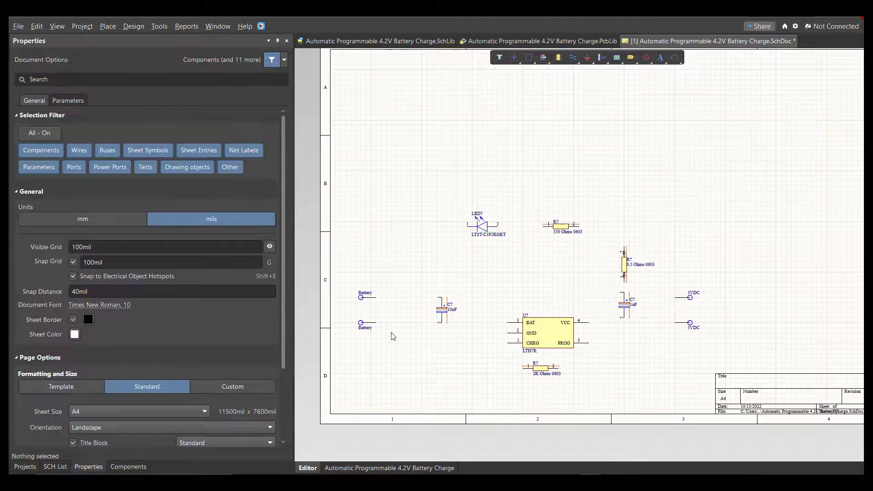
- Switch the sheet to a custom format in millimetres, 200 mm wide and 150 mm high
scroll(431, 316, "up", 2, "ctrl")
scroll(462, 326, "up", 1)
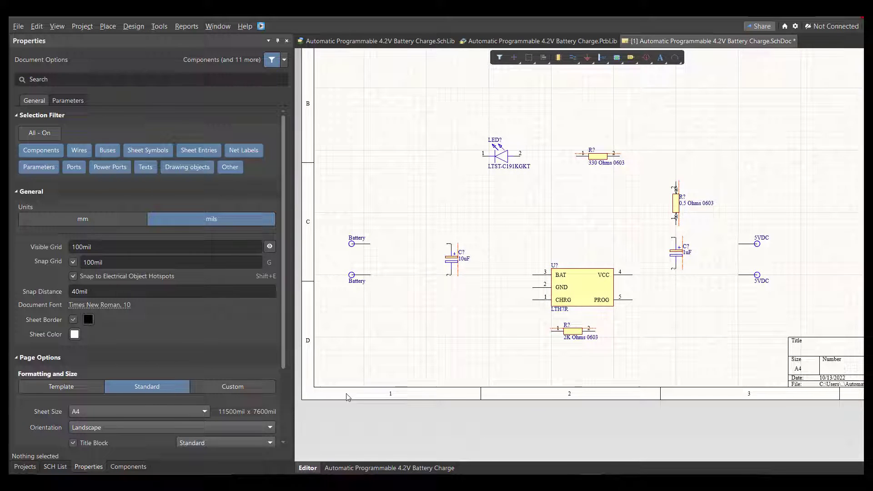
left_click(253, 388)
left_click_drag(283, 291, 278, 384)
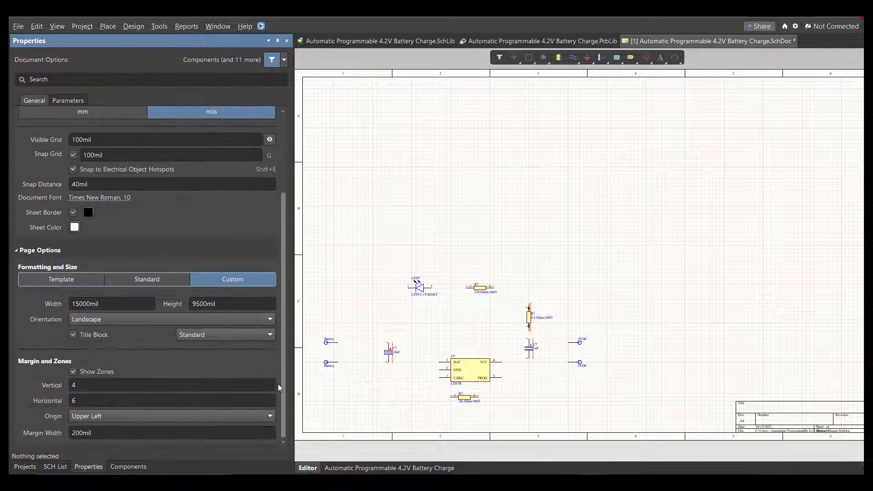
left_click(127, 304)
key("ctrl+q")
double_click(127, 304)
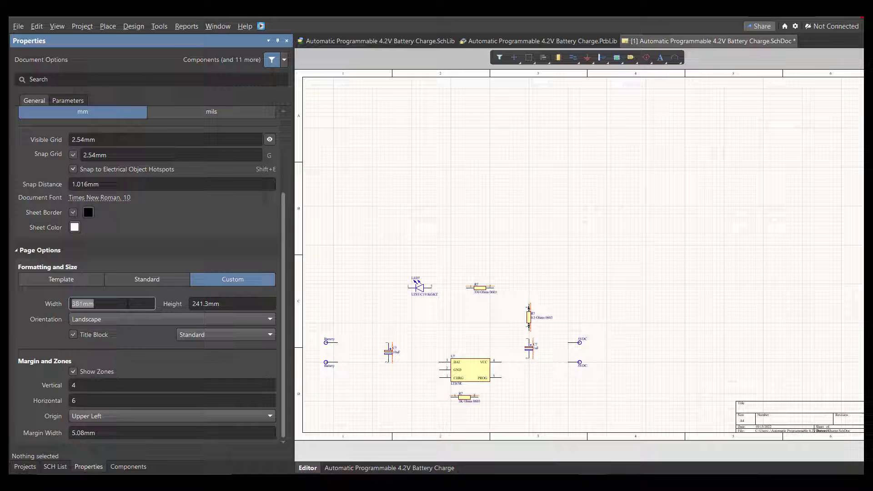
type("200")
key("Return")
left_click(236, 304)
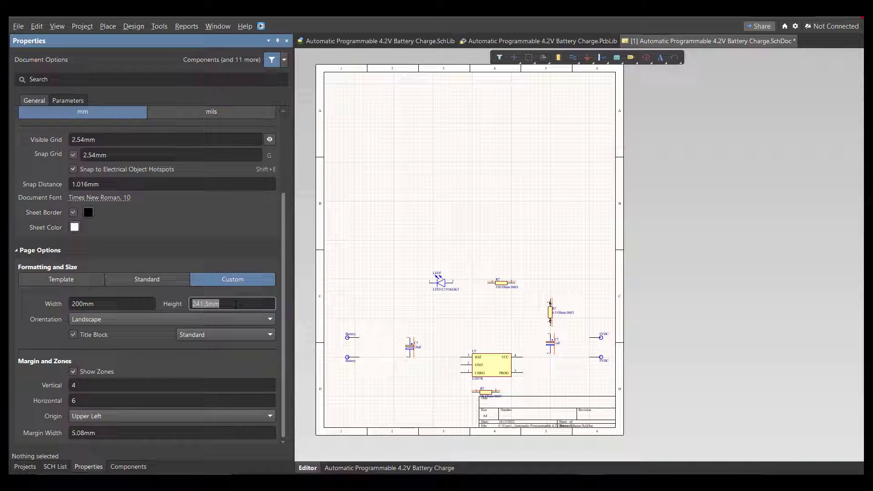
type("150")
key("Return")
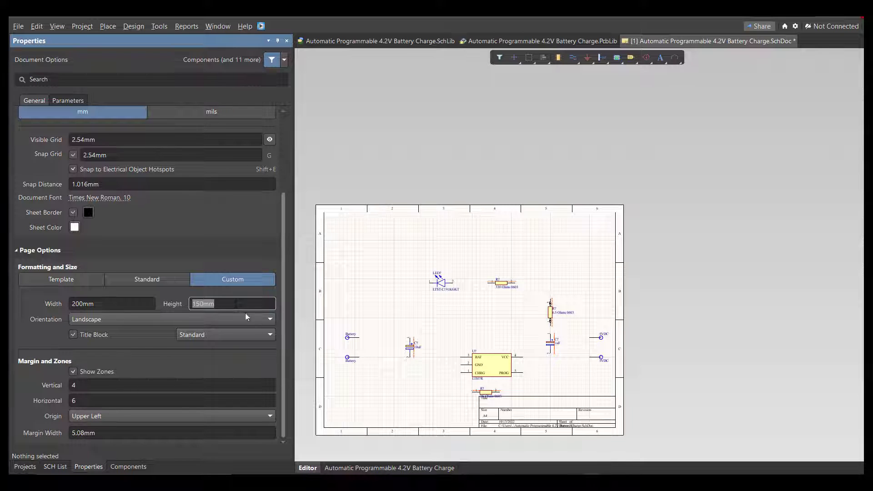
- Move all components upward together so they clear the title block
key("ctrl+a")
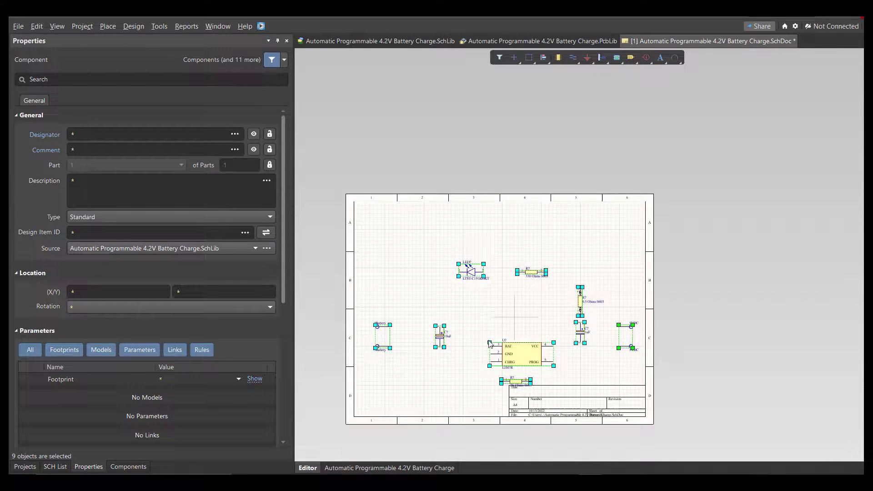
left_click_drag(489, 344, 485, 315)
left_click(417, 370)
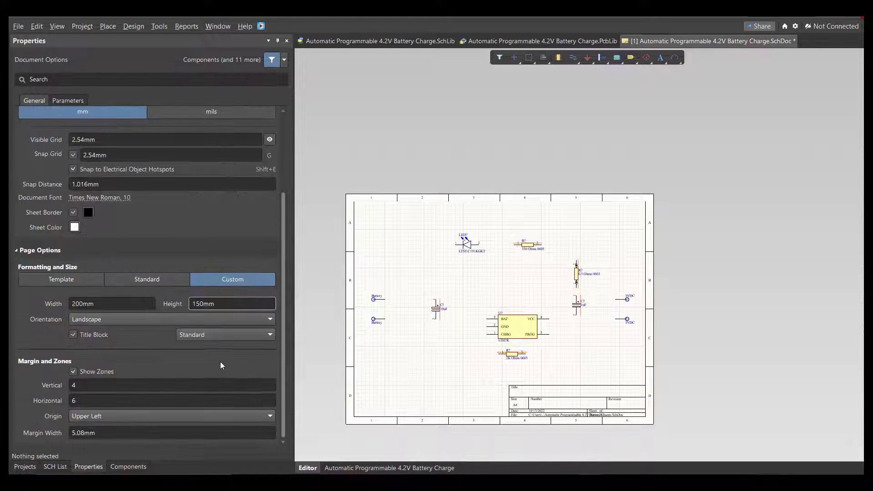
- Set the sheet's vertical and horizontal zones to 2 each
left_click(195, 385)
type("2")
left_click(180, 402)
type("2")
left_click(462, 416)
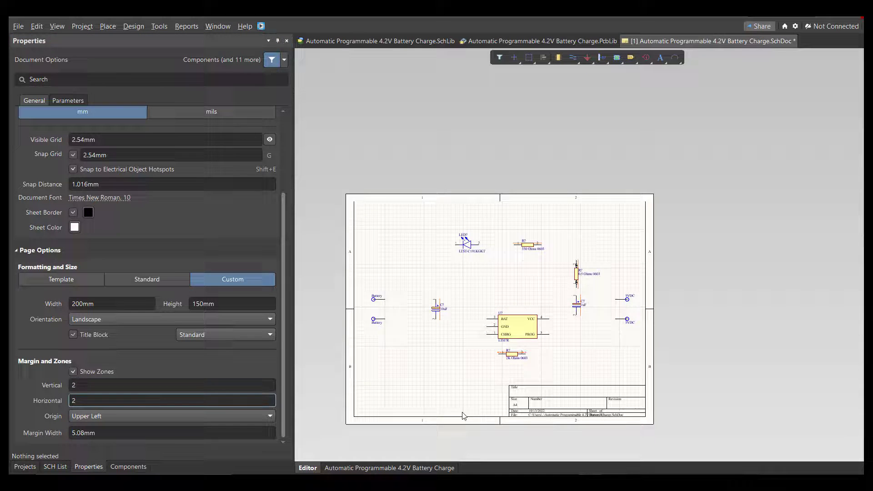
scroll(446, 348, "up", 4, "ctrl")
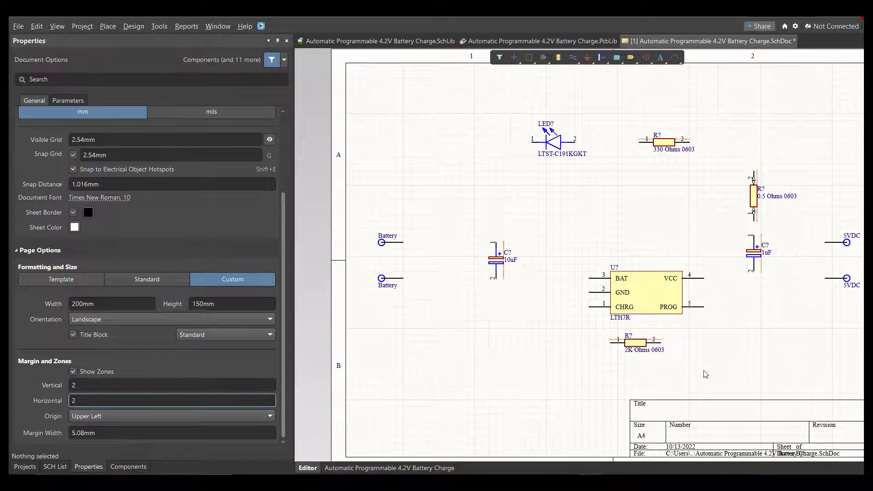
- Move LTH7R and the 2K Ohms resistor down and left together, and shift the Battery terminals slightly upward
left_click_drag(704, 370, 642, 291)
left_click_drag(589, 292, 561, 314)
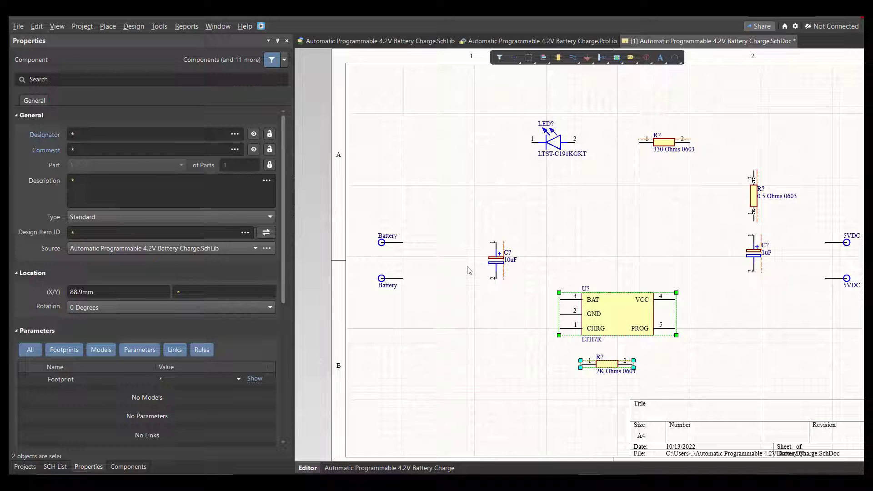
left_click(469, 270)
left_click_drag(403, 249, 417, 225)
right_click_drag(646, 246, 603, 253)
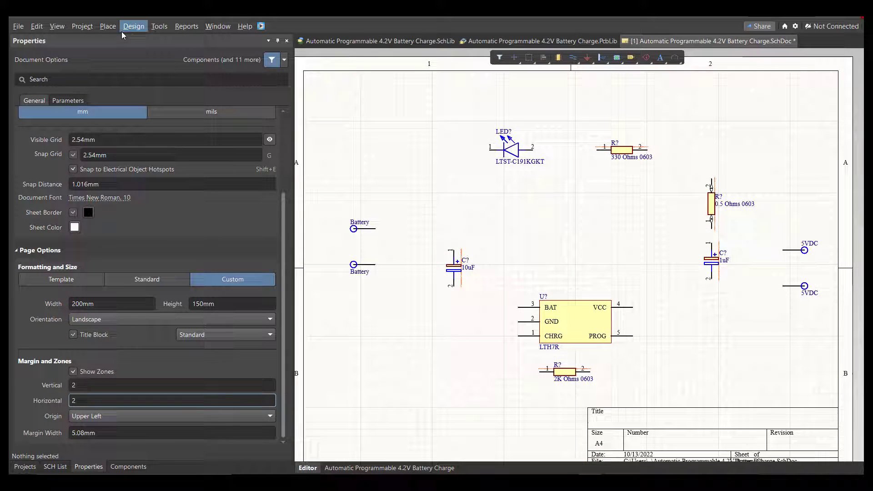
- Wire the CHRG pin of LTH7R to pin 1 of the LED, routing around the 10uF capacitor
left_click(108, 26)
left_click(125, 78)
scroll(422, 248, "up", 2, "ctrl")
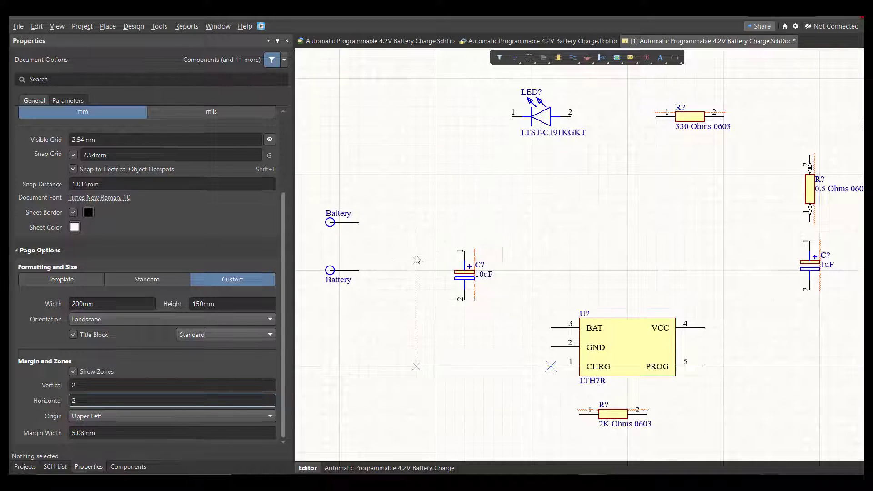
left_click(436, 254)
left_click(504, 117)
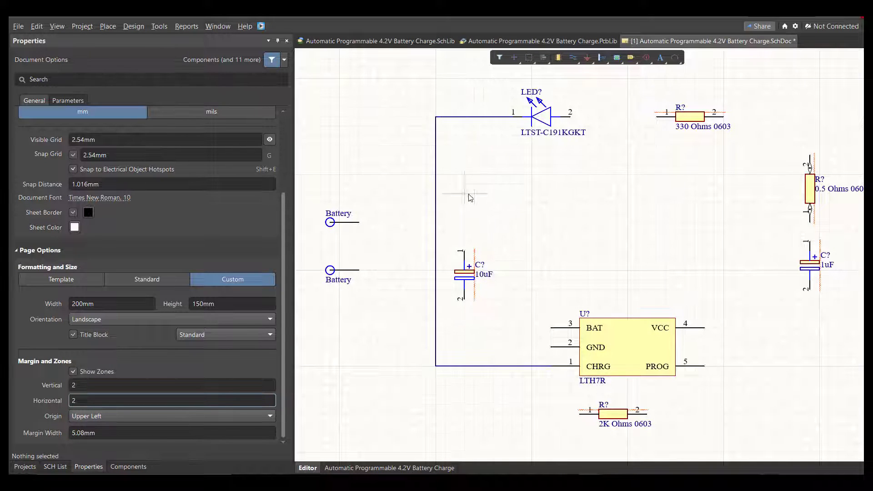
- Wire the BAT pin of LTH7R to pin 1 of the 10uF capacitor and the GND pin to its pin 2
left_click(550, 328)
left_click(463, 250)
left_click(550, 347)
left_click(464, 299)
left_click(464, 299)
scroll(438, 294, "up", 1, "ctrl")
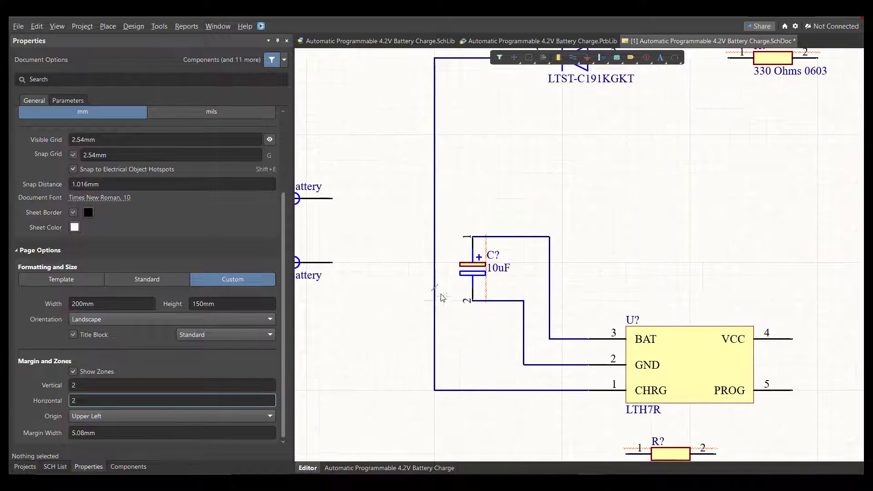
- Wire the upper Battery terminal to pin 1 of the 10uF capacitor and the lower terminal to its pin 2
right_click_drag(442, 296, 487, 247)
left_click(410, 294)
left_click(551, 267)
left_click(550, 242)
left_click(409, 230)
right_click(410, 229)
- Wire pin 1 of the 2K Ohms resistor to the GND junction at pin 2 of the 10uF capacitor
scroll(483, 252, "down", 3, "ctrl")
scroll(538, 332, "up", 2, "ctrl")
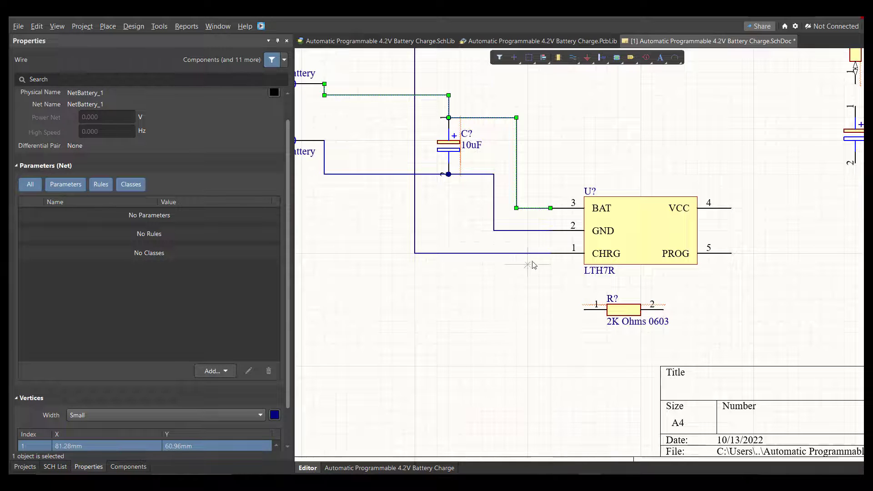
left_click(584, 309)
left_click(448, 174)
scroll(484, 230, "down", 1, "ctrl")
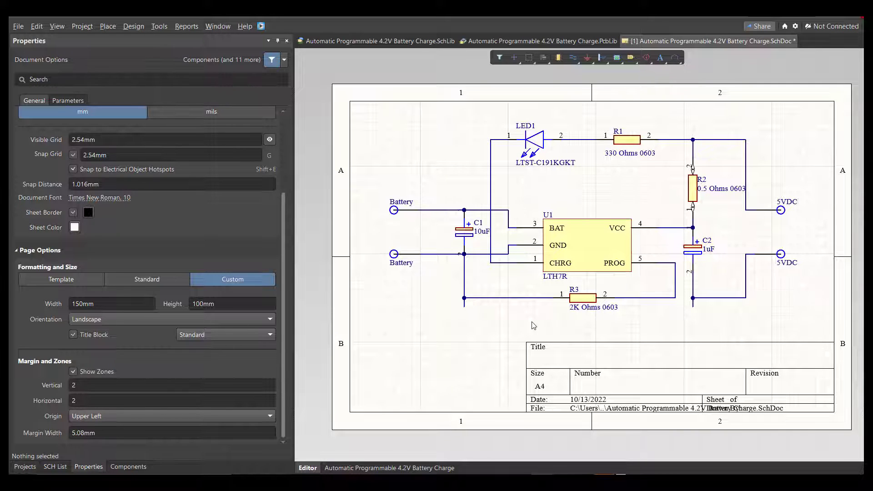
- Place GND power ports on the open wire ends below C1 and C2
left_click(107, 26)
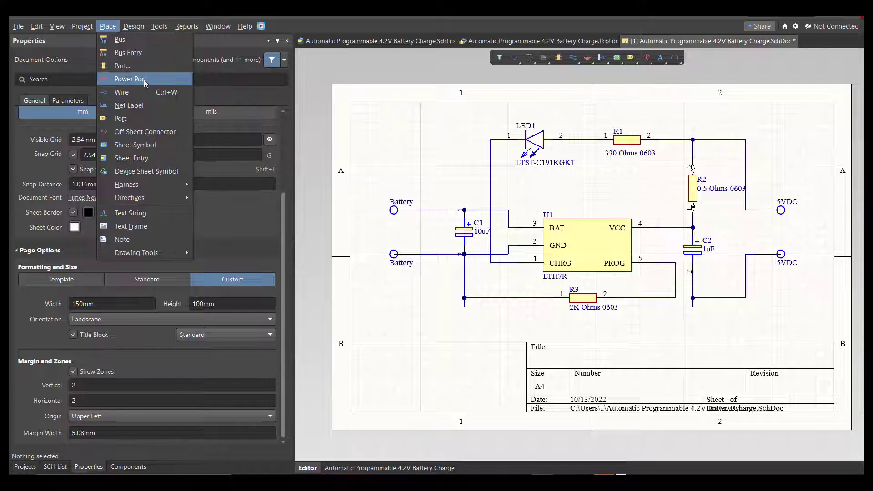
left_click(131, 79)
scroll(439, 298, "up", 6, "ctrl")
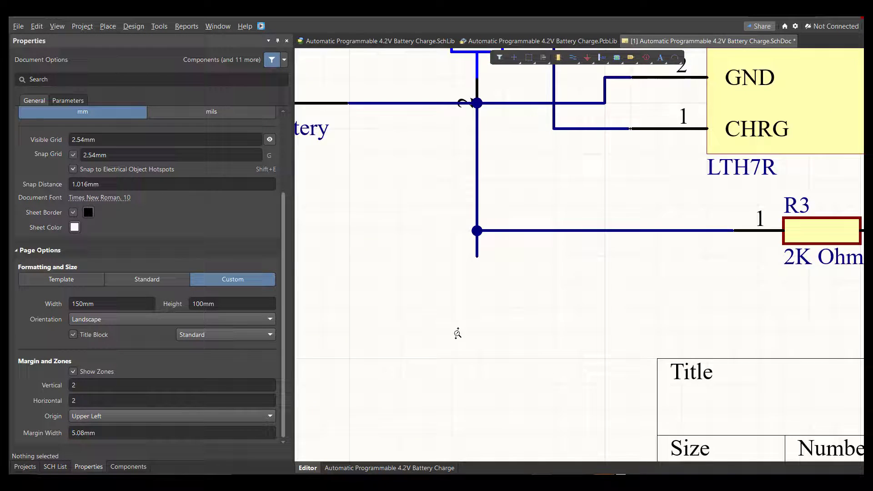
left_click(489, 235)
scroll(459, 214, "down", 4, "ctrl")
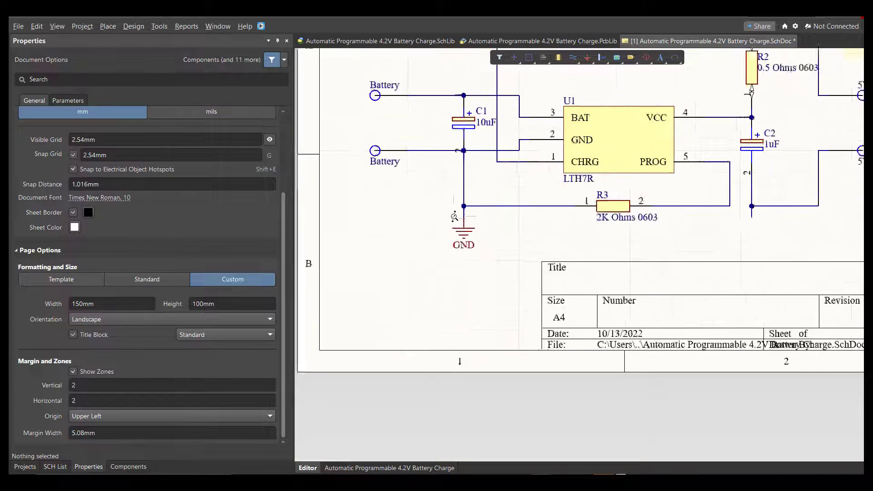
scroll(735, 229, "down", 1, "ctrl")
scroll(735, 229, "up", 1, "ctrl")
left_click(727, 213)
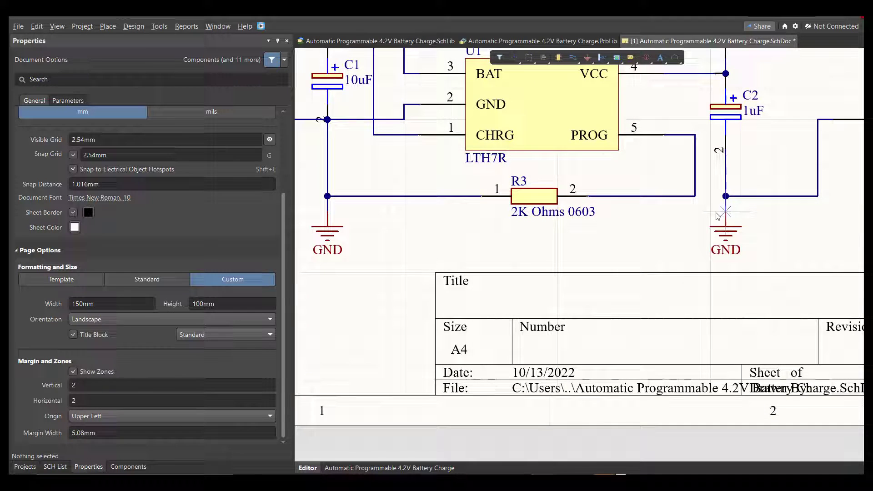
right_click(661, 227)
- Save the Automatic Programmable 4.2V Battery Charge project and validate it
scroll(636, 216, "down", 1, "ctrl")
scroll(636, 216, "down", 2, "ctrl")
right_click_drag(556, 192, 553, 272)
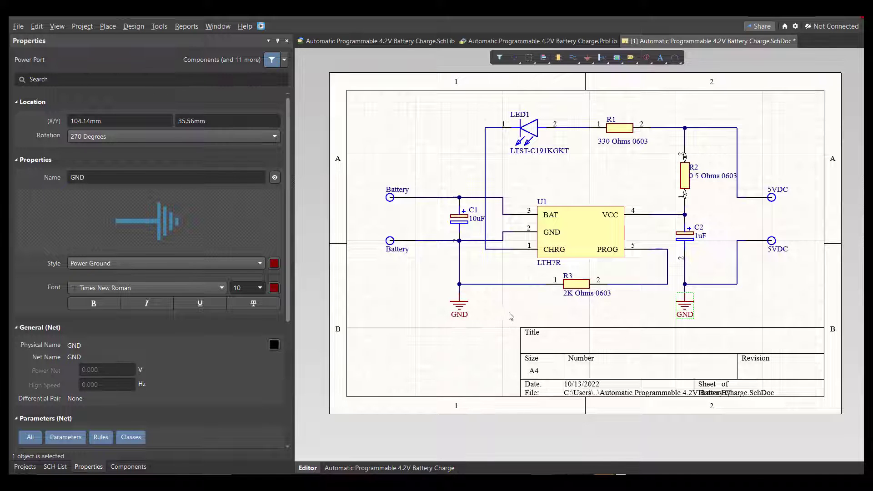
mouse_move(507, 313)
right_mouse_down()
mouse_move(486, 321)
mouse_move(504, 303)
mouse_move(516, 309)
right_mouse_up()
left_click(25, 467)
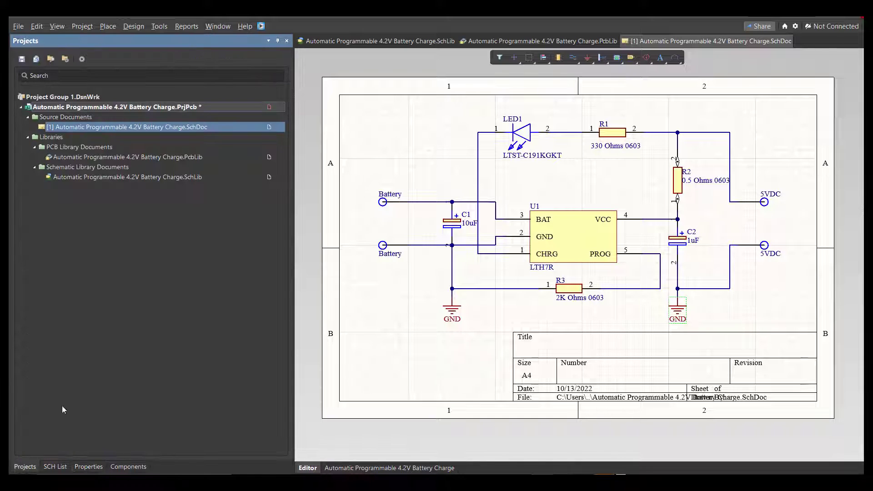
right_click(192, 108)
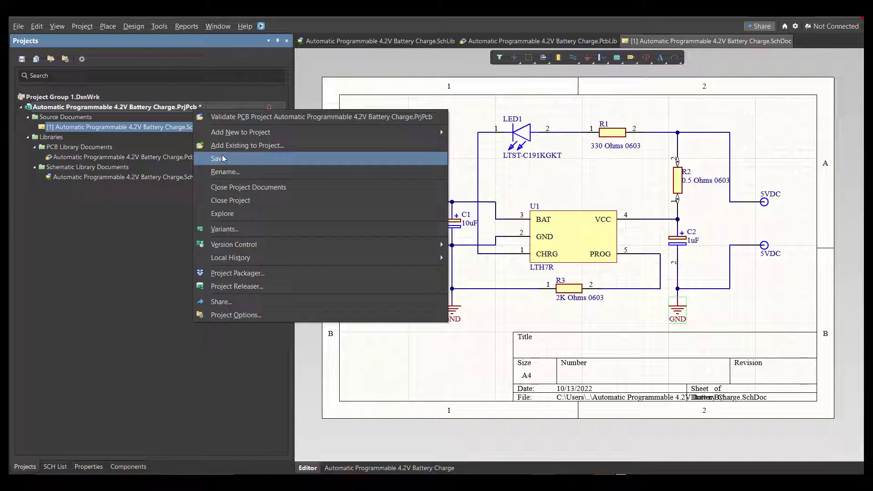
left_click(222, 156)
right_click(229, 107)
left_click(249, 114)
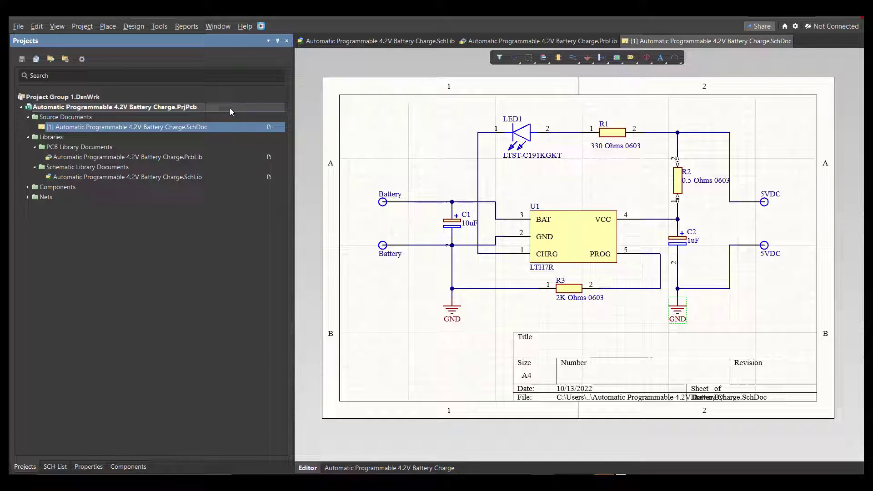
- Add a new PCB document to the project
left_click(18, 26)
mouse_move(133, 52)
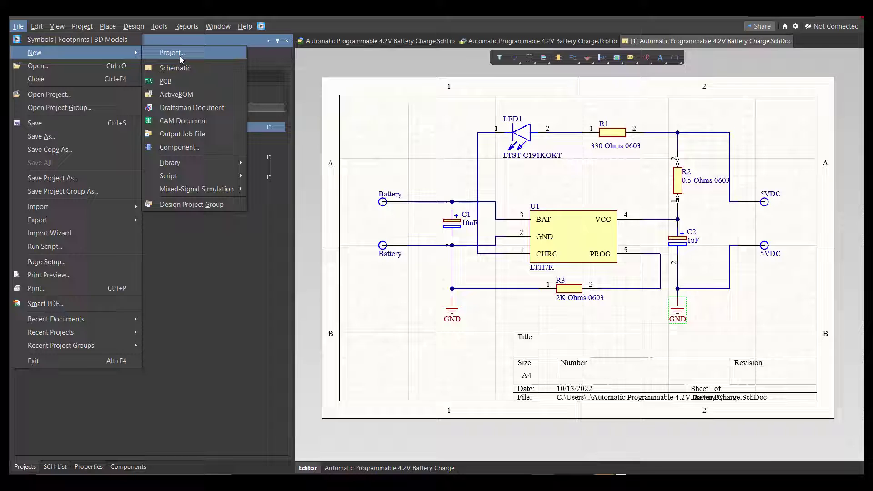
left_click(306, 145)
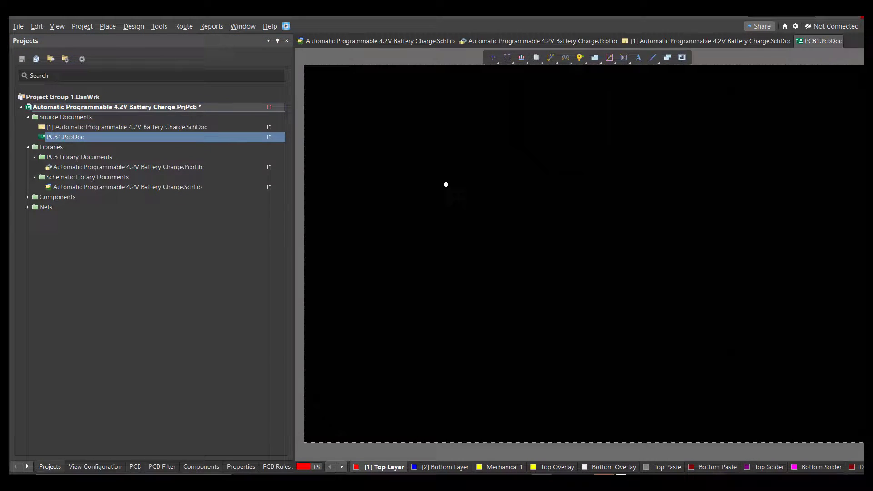
scroll(447, 185, "down", 1, "ctrl")
right_click_drag(446, 186, 445, 193)
- Save the new PCB document as Automatic Programmable 4.2V Battery Charge in the project folder
right_click(269, 140)
right_click(269, 139)
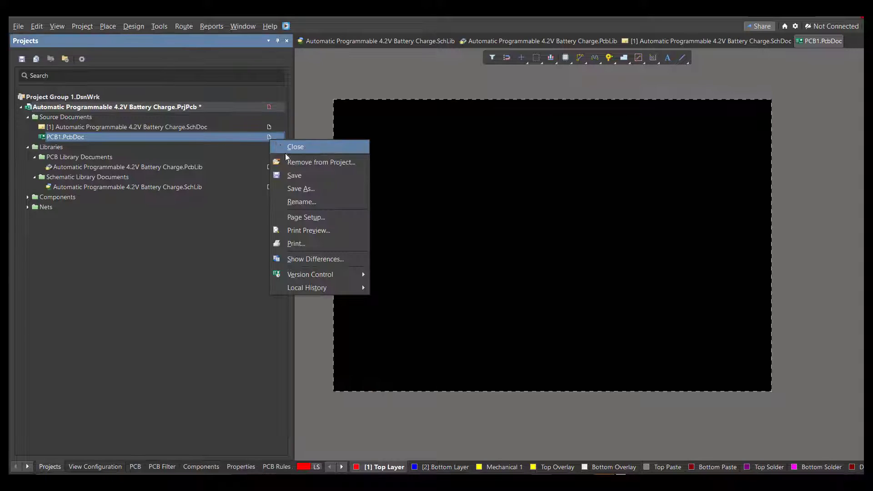
left_click(299, 177)
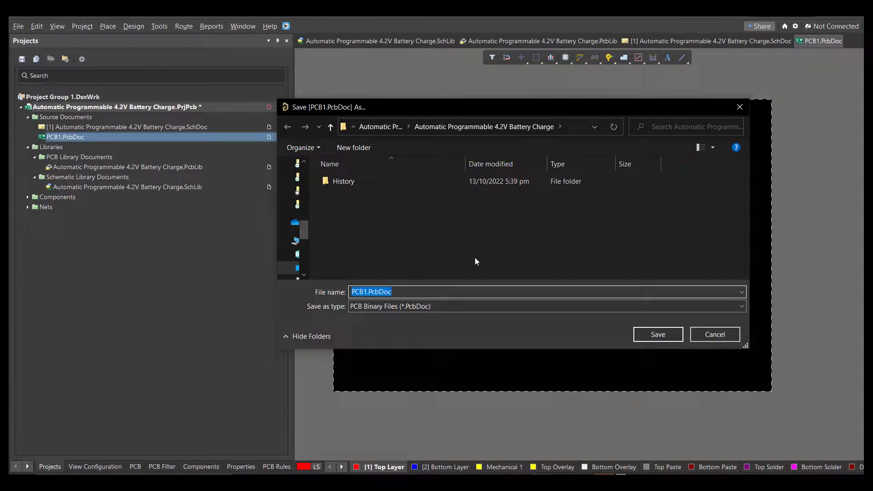
type("Au")
key("Down")
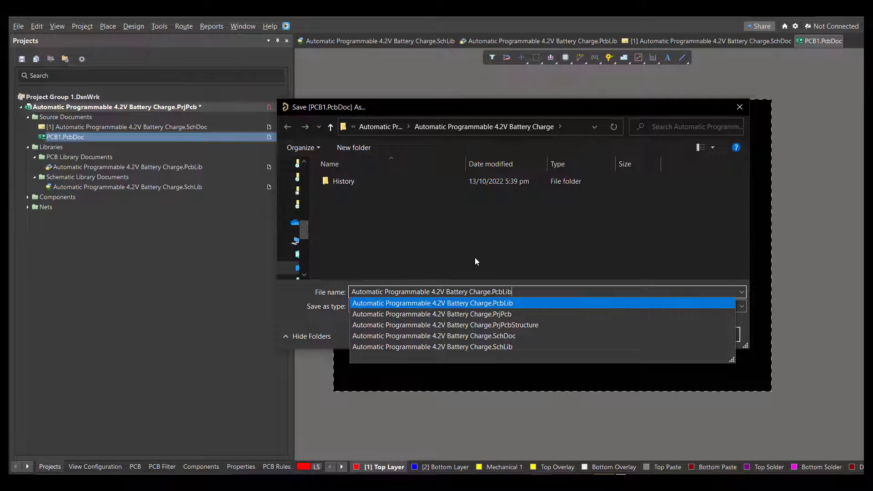
key("BackSpace")
key("BackSpace")
key("BackSpace")
key("BackSpace")
key("BackSpace")
key("BackSpace")
key("BackSpace")
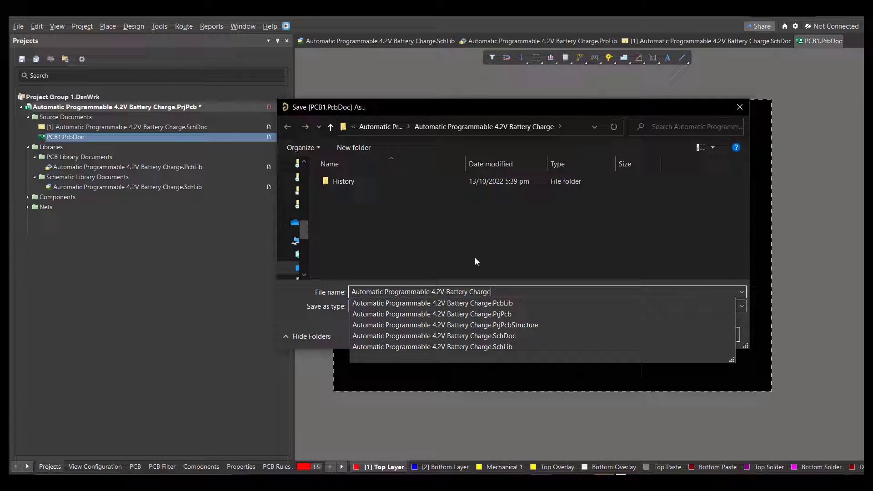
left_click(475, 258)
left_click(652, 329)
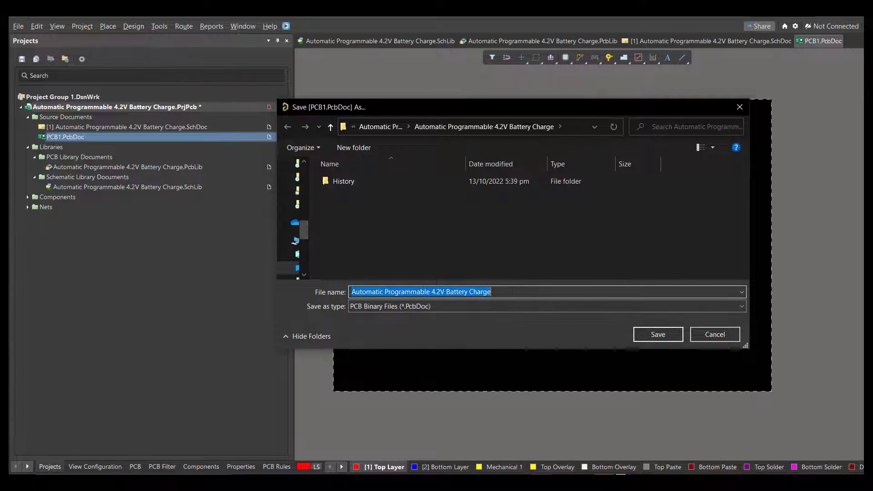
left_click(655, 335)
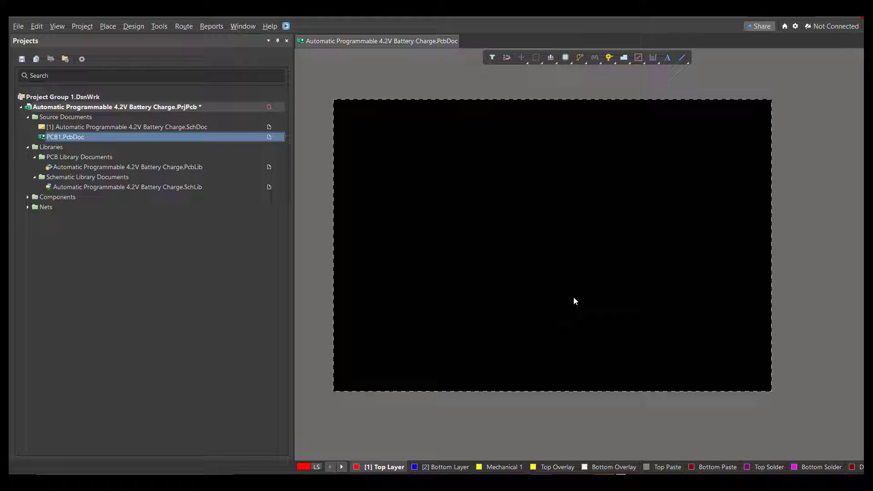
- Update the PCB document from the schematic and execute all the listed engineering changes
right_click_drag(560, 293, 564, 283)
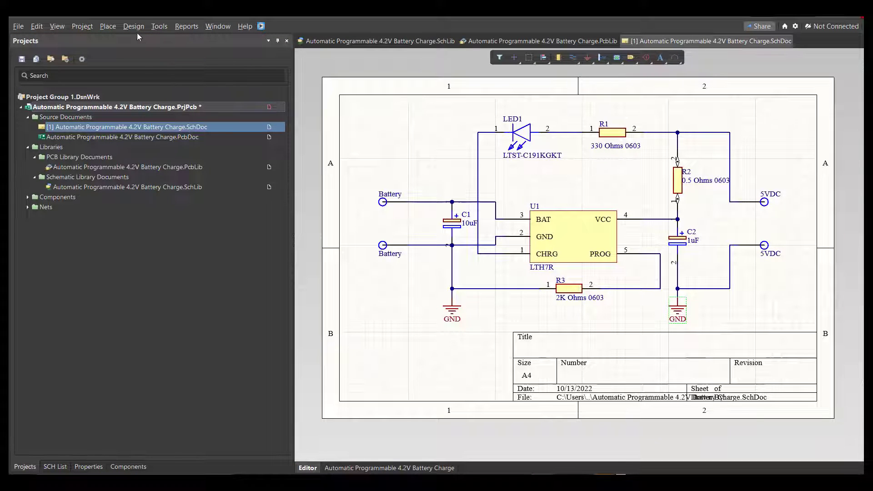
left_click(133, 27)
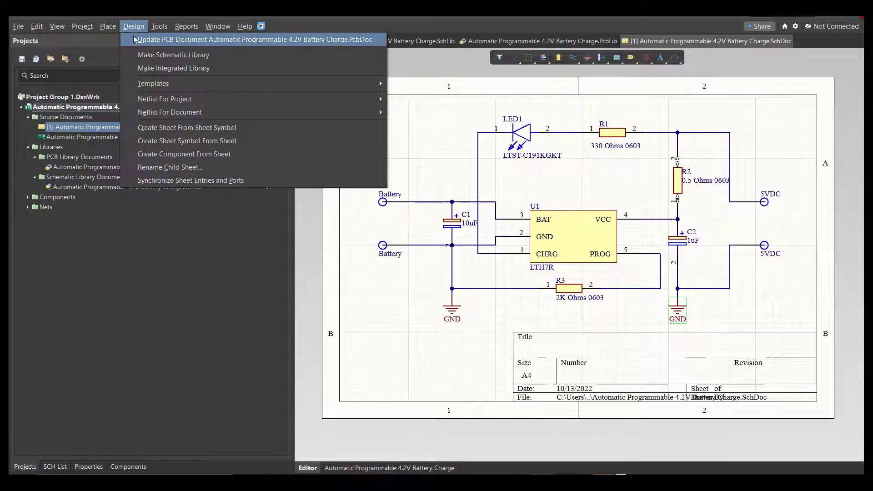
left_click(138, 41)
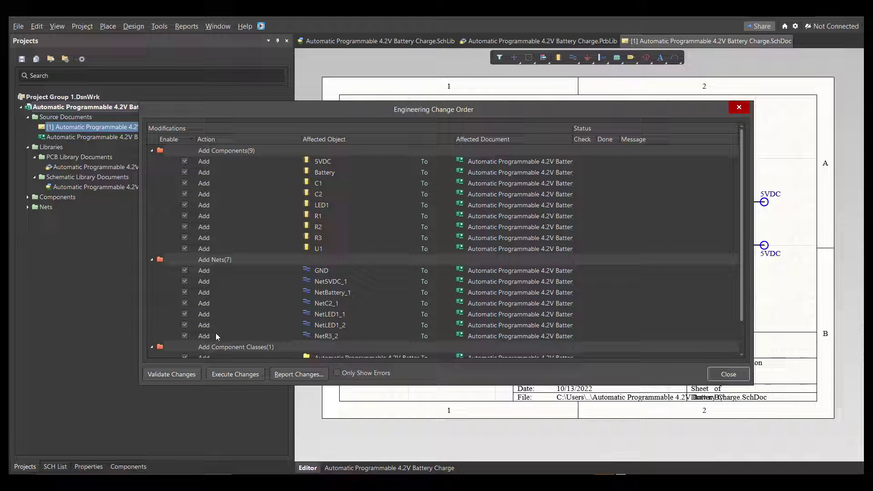
left_click(226, 373)
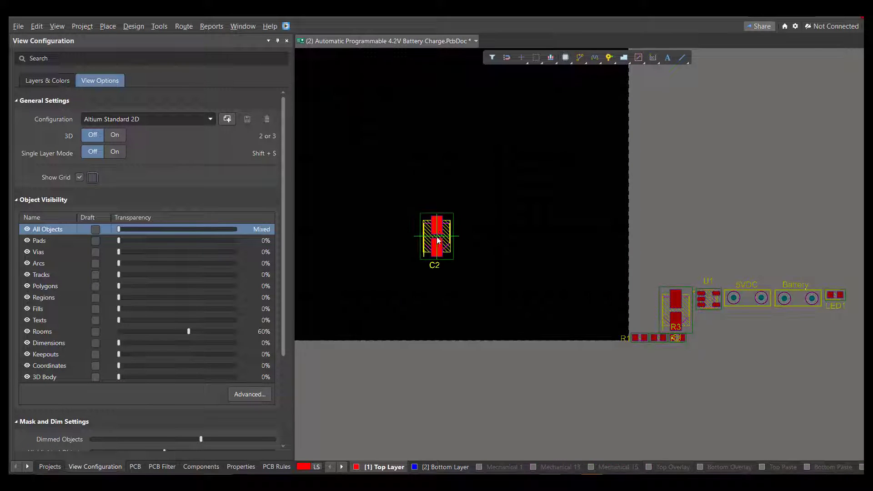
- Move resistor footprints, U1 and the 5VDC and Battery connectors from beside the board onto the board area
left_click_drag(640, 338, 565, 275)
left_click_drag(659, 338, 491, 279)
left_click_drag(709, 300, 495, 231)
left_click_drag(748, 300, 577, 320)
left_click_drag(813, 301, 533, 305)
- Arrange the footprints near the board's lower-left corner, with U1 between C2 and C1 and the connectors in the lowest row
scroll(622, 310, "down", 2, "ctrl")
scroll(794, 381, "down", 4, "ctrl")
left_click_drag(451, 230, 515, 317)
scroll(468, 330, "up", 8, "ctrl")
right_click_drag(515, 317, 484, 261)
left_click_drag(484, 260, 477, 285)
left_click(478, 287)
left_click_drag(563, 255, 556, 255)
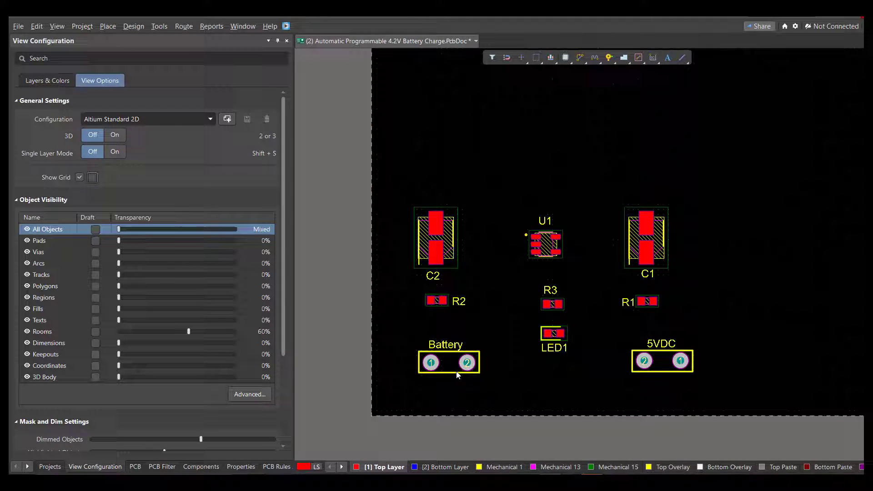
- Move the Battery and 5VDC connectors, LED1, R3 and R1 closer to the board's lower-left corner
left_click_drag(457, 372, 442, 400)
left_click_drag(685, 363, 647, 396)
left_click_drag(559, 334, 536, 356)
left_click_drag(556, 305, 536, 323)
left_click_drag(647, 302, 621, 333)
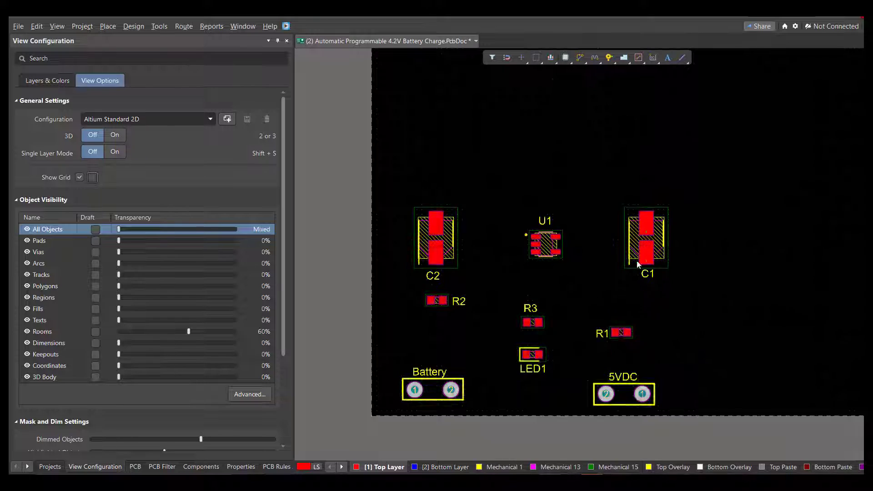
- Move C1, R2, C2 and U1 down and closer together above the connectors to compact the layout
left_click_drag(639, 261, 610, 286)
left_click_drag(443, 304, 459, 339)
left_click_drag(437, 245, 454, 274)
left_click_drag(549, 248, 530, 267)
left_click_drag(615, 280, 611, 288)
right_click_drag(613, 285, 584, 284)
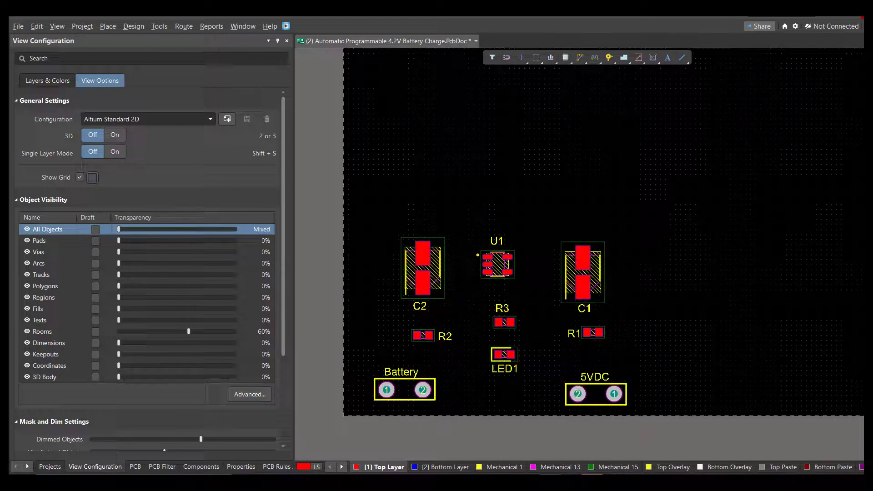
scroll(584, 284, "up", 1, "ctrl")
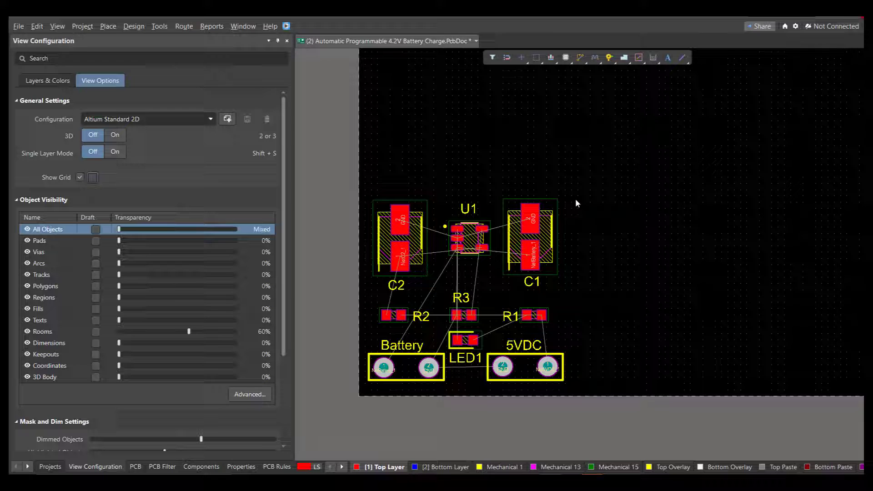
- Edit the board shape in board planning mode, pulling its upper and right edges in close to the components
key("1")
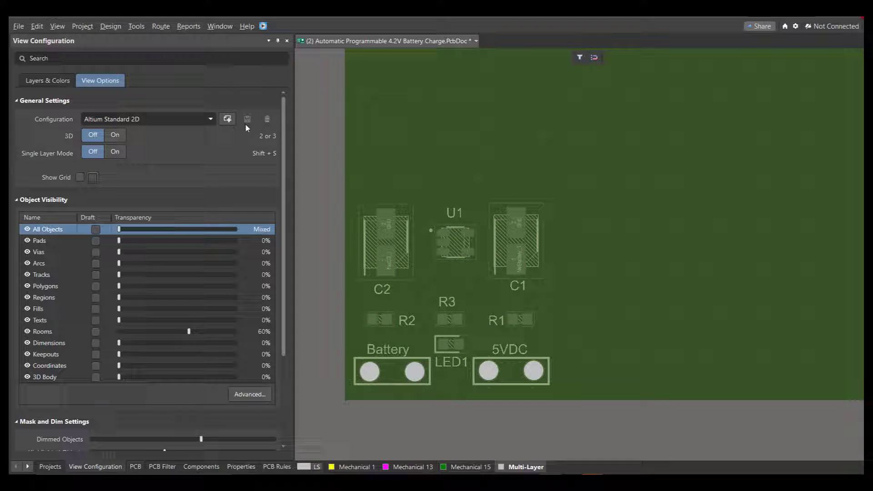
left_click(111, 26)
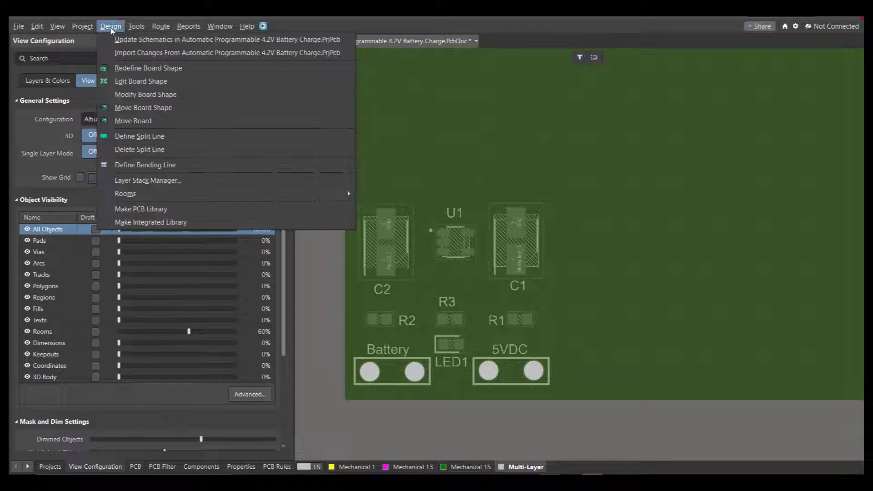
left_click(140, 81)
scroll(413, 201, "down", 5, "ctrl")
right_click_drag(419, 193, 394, 268)
scroll(395, 268, "down", 1, "ctrl")
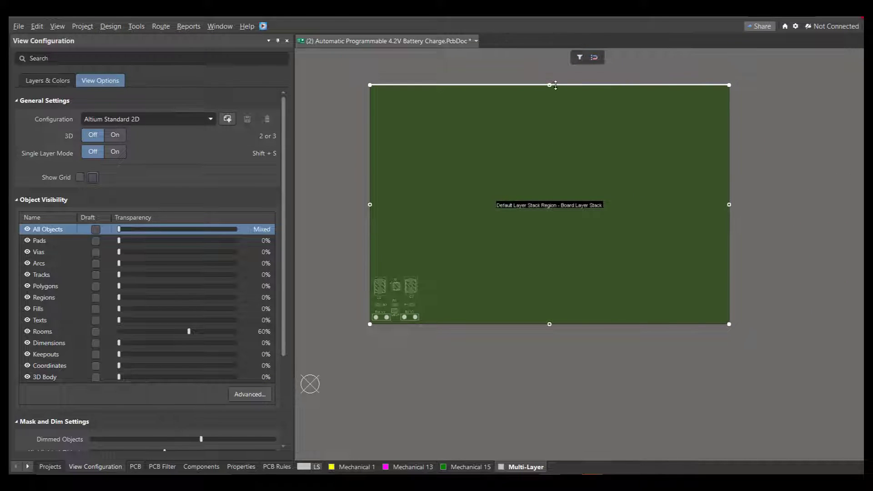
left_click_drag(549, 85, 511, 268)
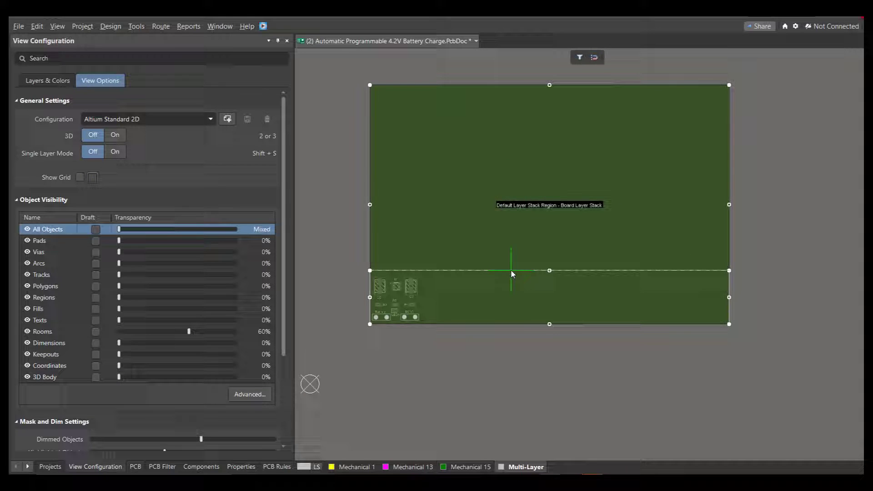
left_click(511, 269)
left_click_drag(729, 297, 487, 315)
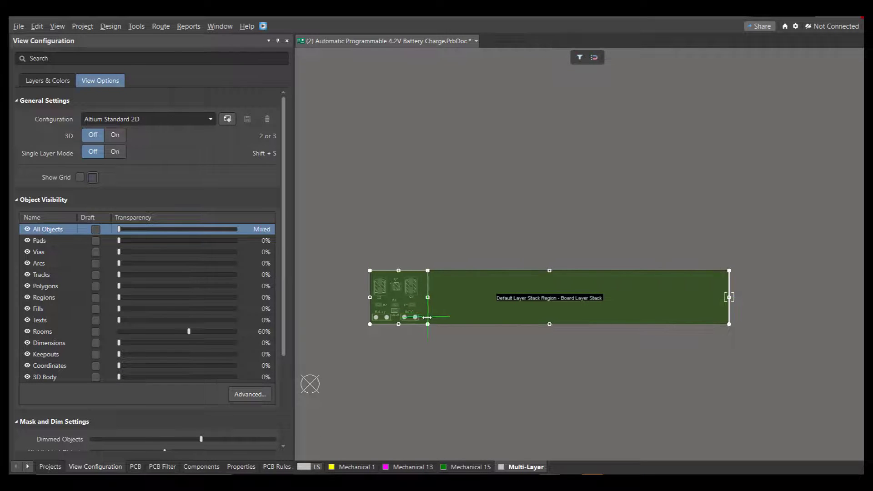
left_click(426, 317)
- Move the board's right edge slightly outward and its upper edge down near C1 and C2, and return to the 2D layout view
scroll(397, 298, "up", 6, "ctrl")
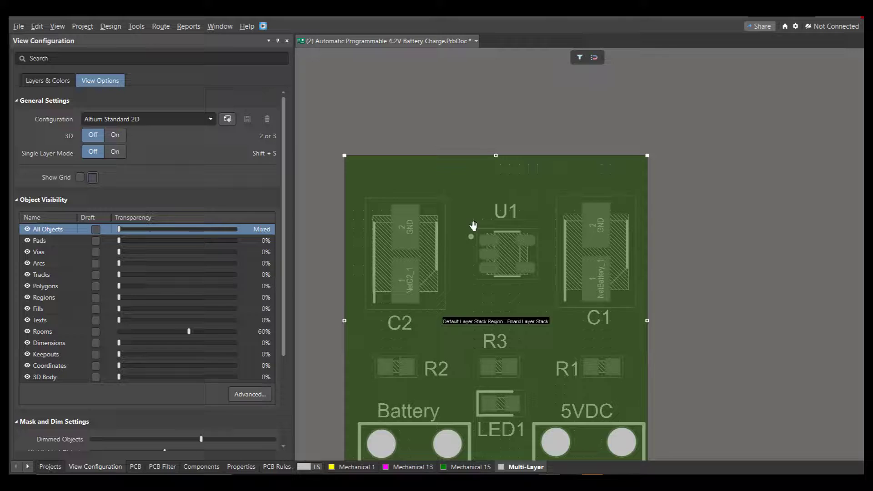
right_click_drag(474, 226, 487, 141)
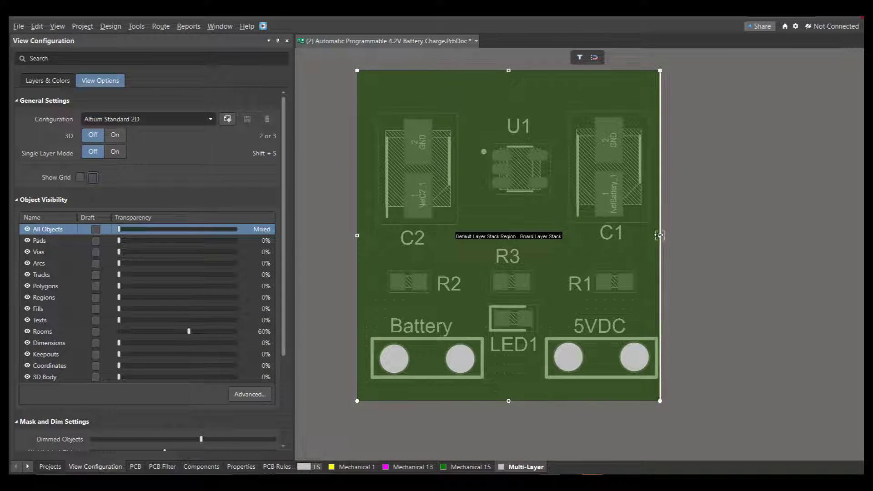
left_click_drag(660, 235, 667, 235)
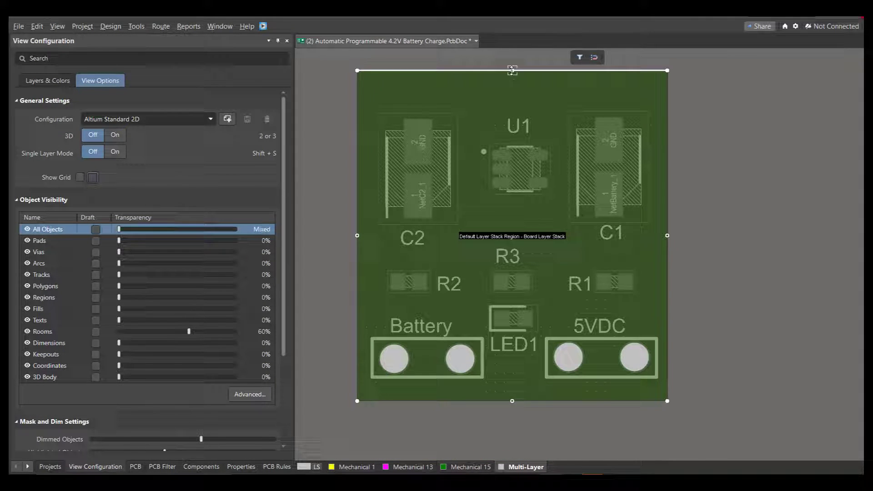
left_click_drag(512, 71, 513, 95)
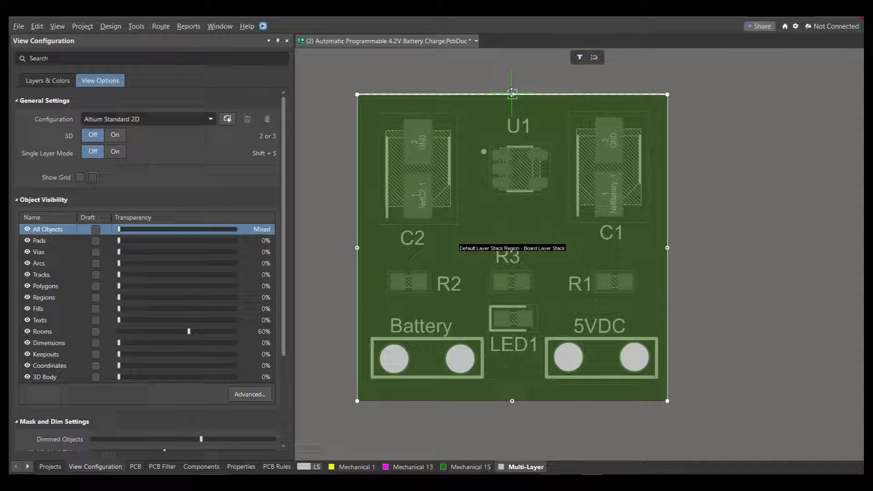
key("2")
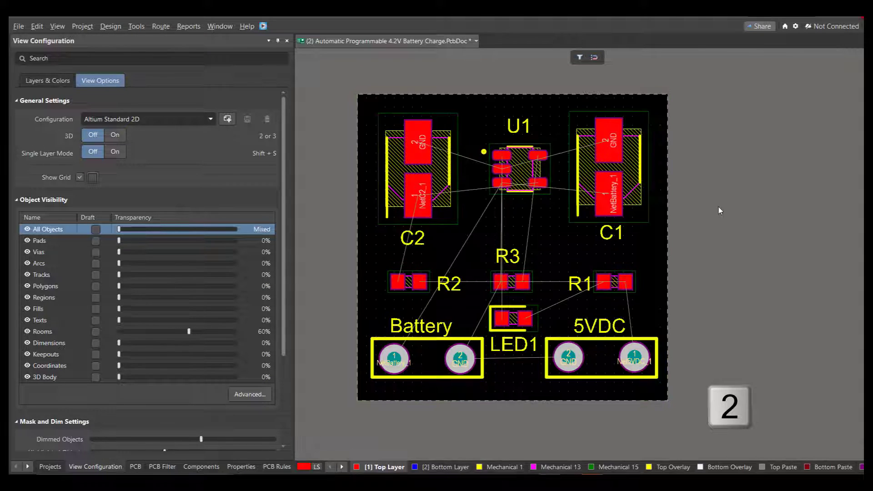
right_click_drag(700, 242, 725, 254)
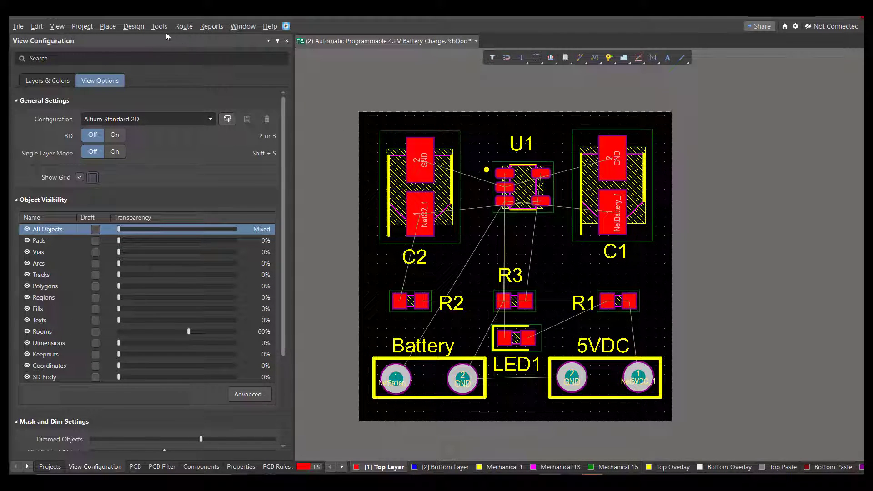
- Route an interactive Top Layer trace from C2 pad 1 down and around to U1 pin 4
left_click(184, 26)
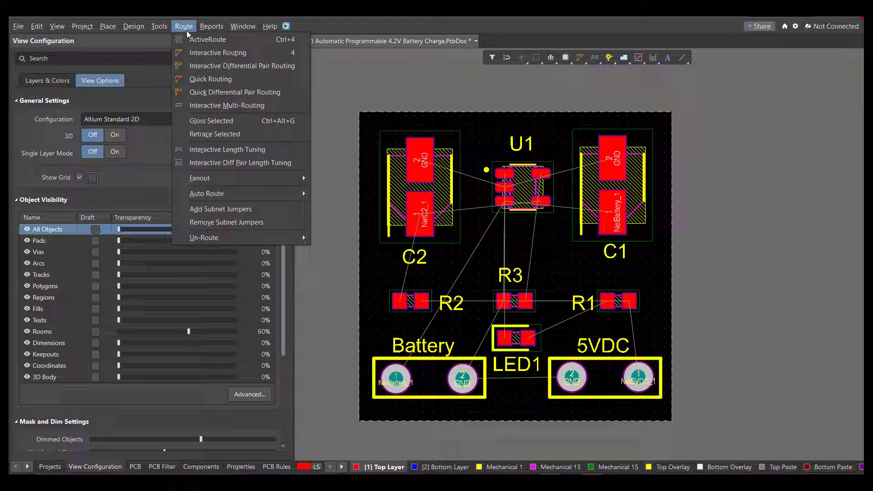
left_click(233, 55)
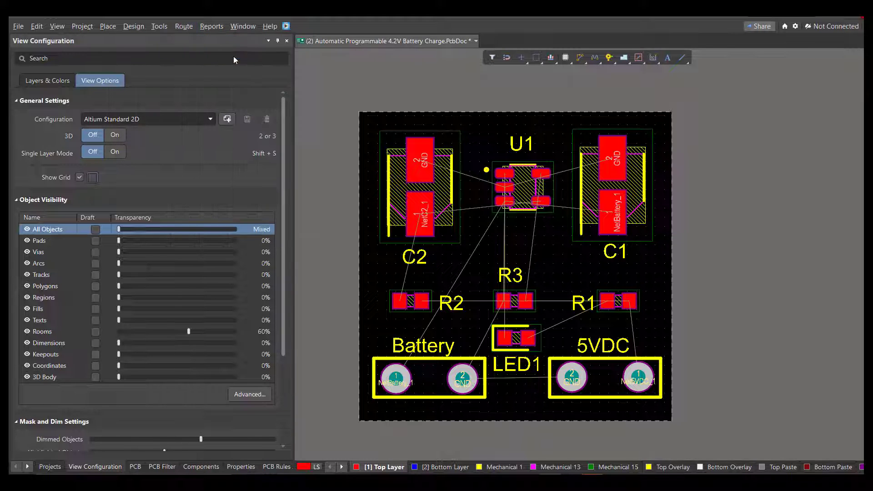
scroll(458, 233, "up", 1, "ctrl")
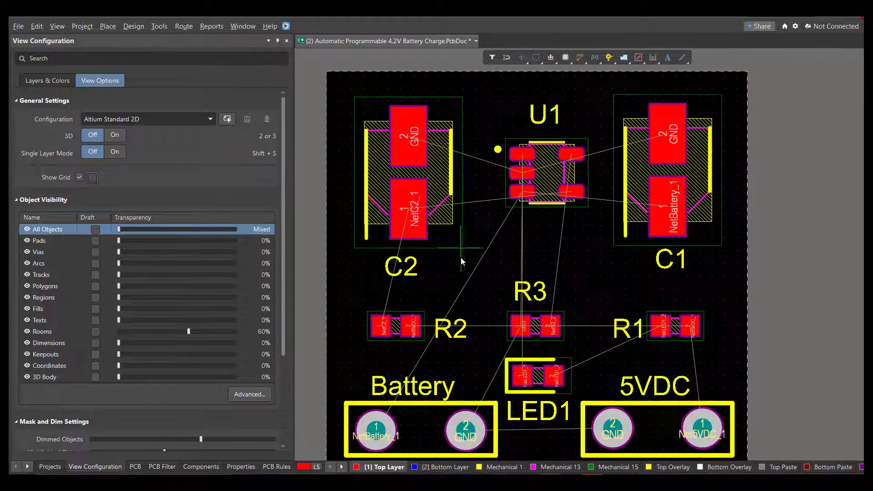
left_click(408, 214)
left_click(424, 280)
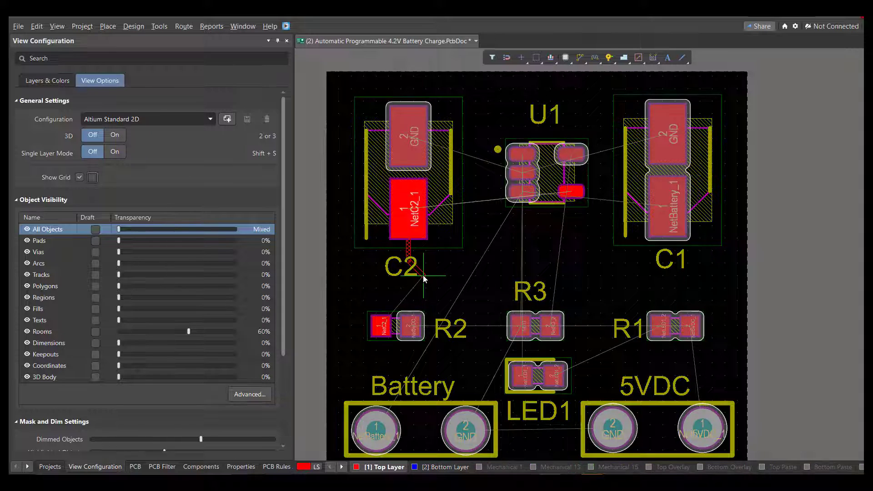
left_click(506, 290)
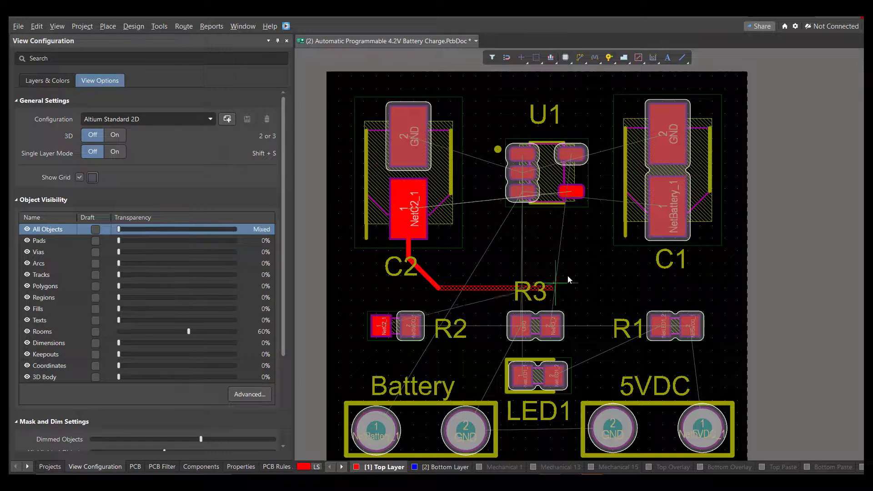
left_click(571, 191)
- Route the NetC2_1 trace between C2 pad 1 and R2 pad 1
scroll(477, 214, "up", 2, "ctrl")
scroll(476, 214, "up", 1, "ctrl")
right_click_drag(476, 214, 565, 195)
left_click(454, 179)
left_click(407, 372)
scroll(407, 337, "down", 1)
right_click(411, 287)
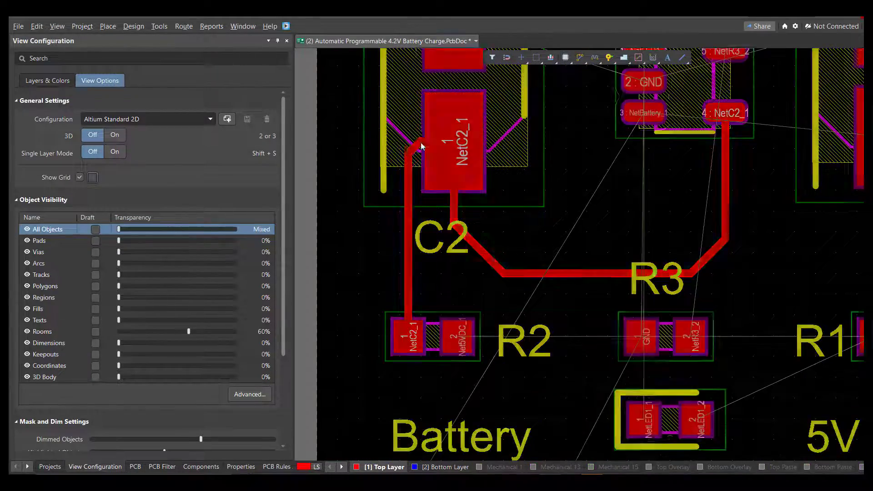
- Switch to single layer mode and route U1 pin 3 around the top of U1 to C1 pad 1
key("shift+s")
scroll(500, 218, "down", 3, "ctrl")
right_click_drag(514, 227, 432, 341)
scroll(478, 299, "up", 1, "ctrl")
left_click(500, 279)
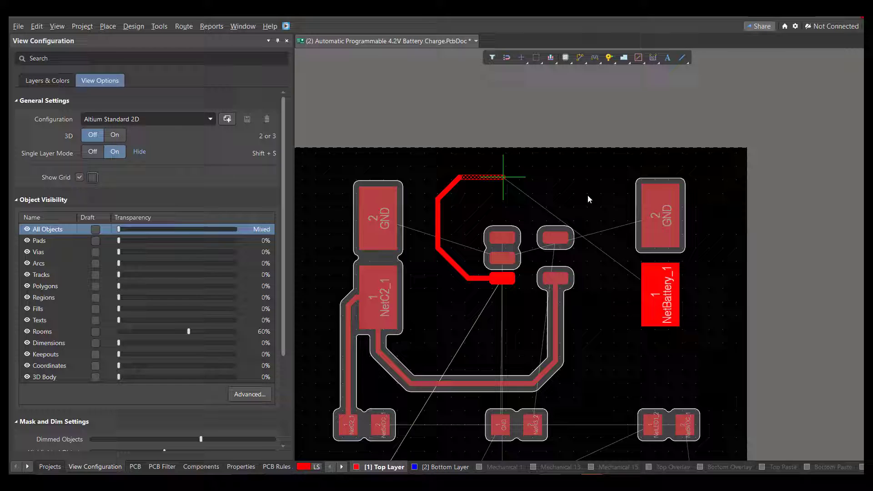
left_click(651, 297)
- Route U1 pin 1 down to LED1 pad 1, and LED1 pad 2 across to R1 pad 1
left_click(501, 272)
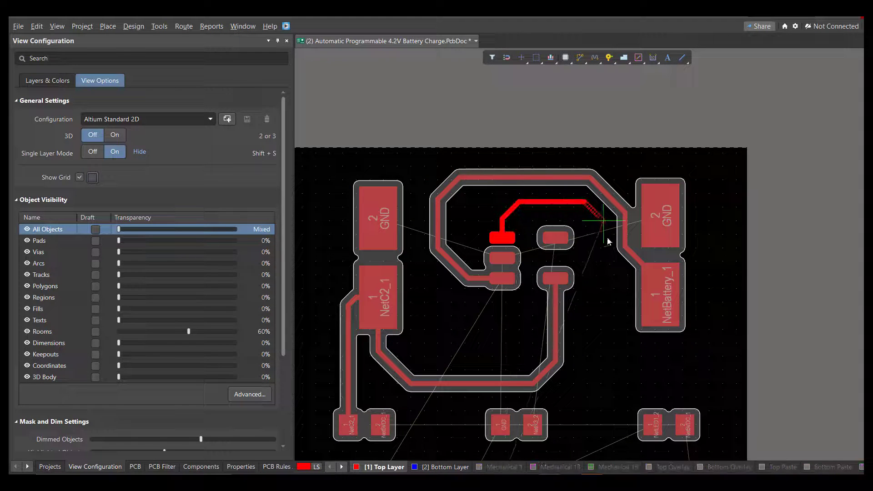
scroll(601, 266, "down", 3)
left_click(517, 318)
left_click(550, 318)
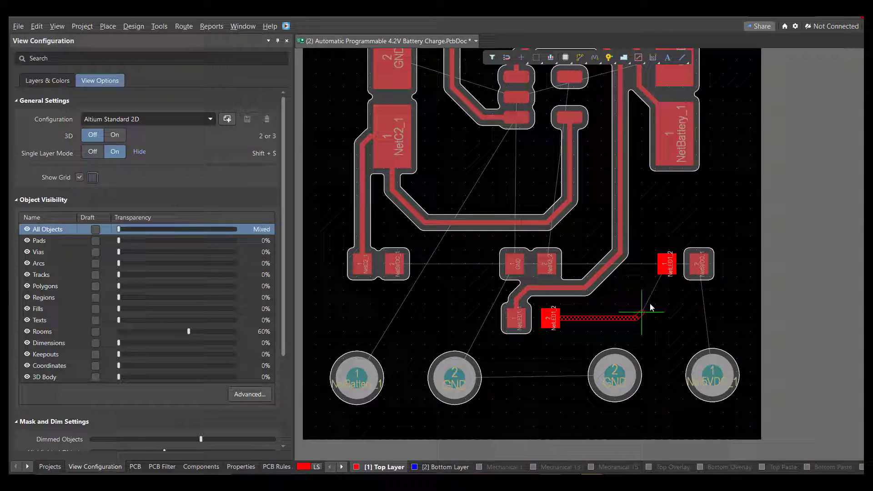
left_click(667, 265)
- Route the Net5VDC_1 traces from R1 pad 2 to 5VDC pin 1 and across to R2 pad 2
left_click(699, 265)
left_click(712, 374)
left_click(699, 352)
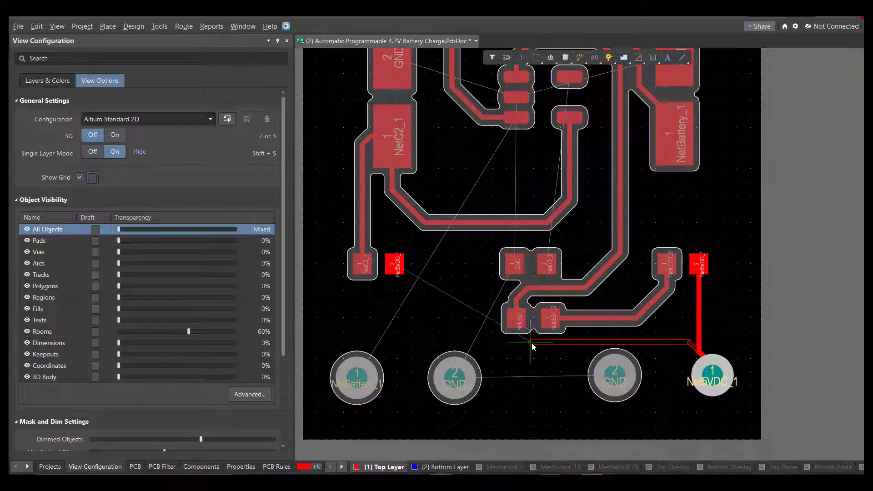
left_click(394, 264)
- Adjust the short diagonal segment where the Net5VDC_1 traces meet beside 5VDC pin 1
scroll(707, 344, "up", 10, "ctrl")
scroll(564, 305, "down", 5, "ctrl")
left_click_drag(394, 349, 567, 293)
scroll(571, 364, "up", 3, "ctrl")
scroll(566, 302, "up", 2, "ctrl")
left_click_drag(535, 241, 552, 260)
left_click(503, 225)
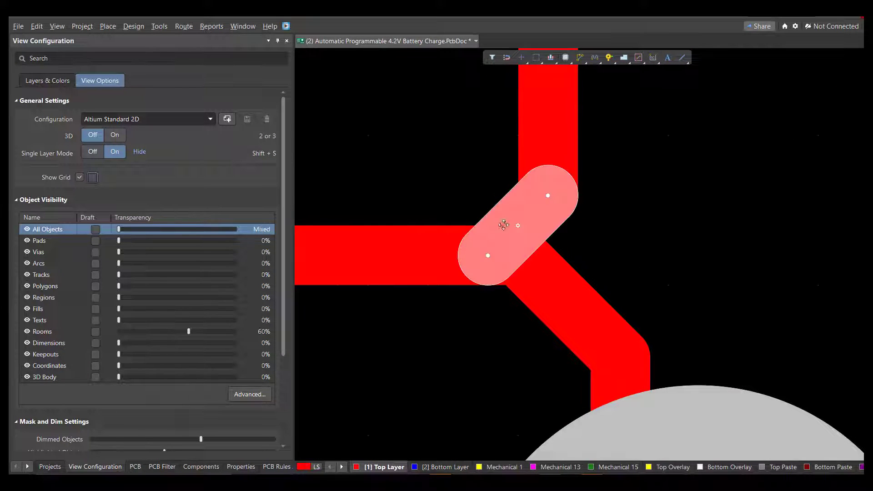
left_click(569, 255)
scroll(554, 266, "down", 10, "ctrl")
- Route the NetR3_2 trace from R3 pad 2 up to U1 pin 5
right_click_drag(521, 228, 602, 321)
key("ctrl+w")
left_click(554, 348)
left_click(580, 134)
scroll(609, 128, "up", 4, "ctrl")
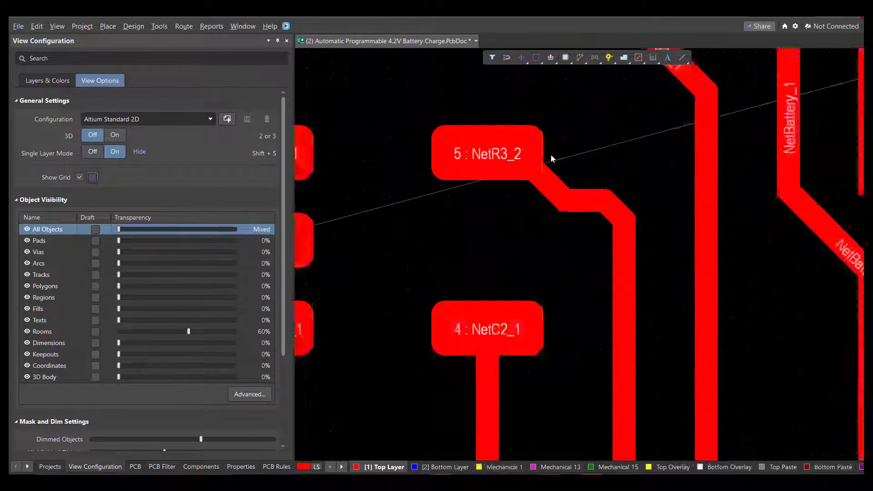
left_click(615, 207)
right_click(498, 152)
scroll(575, 196, "down", 9, "ctrl")
- Route Battery pin 1 along the board's lower and right edges up to C1 pad 1
right_click_drag(614, 323, 618, 279)
left_click(461, 415)
right_click_drag(561, 458, 505, 408)
left_click(784, 377)
scroll(785, 286, "up", 3)
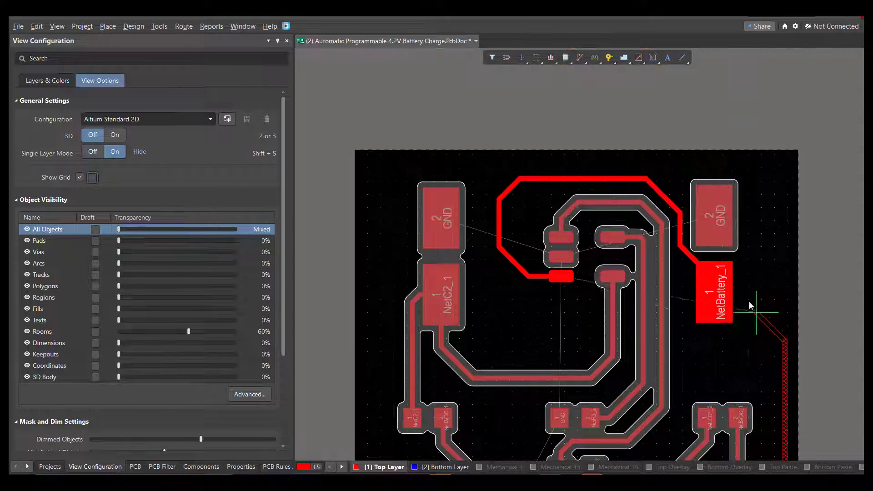
left_click(728, 308)
- Inspect the routed board with net highlighting and clear the highlight
scroll(665, 303, "down", 4, "ctrl")
scroll(615, 390, "up", 2, "ctrl")
right_click_drag(614, 390, 560, 313)
scroll(521, 328, "down", 3, "ctrl")
left_click(520, 336, "ctrl")
key("bracketleft")
scroll(537, 273, "up", 2, "ctrl")
scroll(550, 318, "up", 1, "ctrl")
scroll(569, 316, "up", 2, "ctrl")
key("shift+c")
- Limit the selection to tracks and polygons, select all routed tracks and set their width to 20 mil
left_click(492, 58)
left_click_drag(365, 71, 733, 421)
left_click(241, 467)
left_click(106, 313)
type("20")
key("Return")
right_click_drag(435, 401, 425, 386)
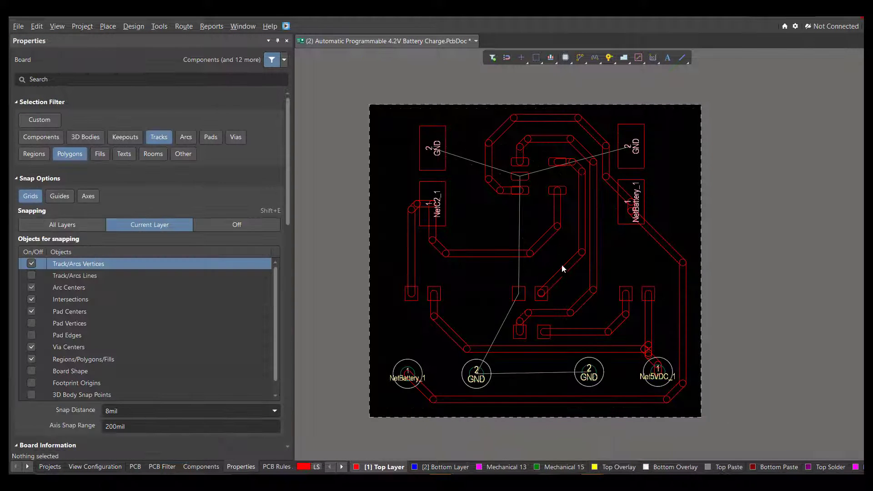
key("p")
key("l")
right_click(432, 406)
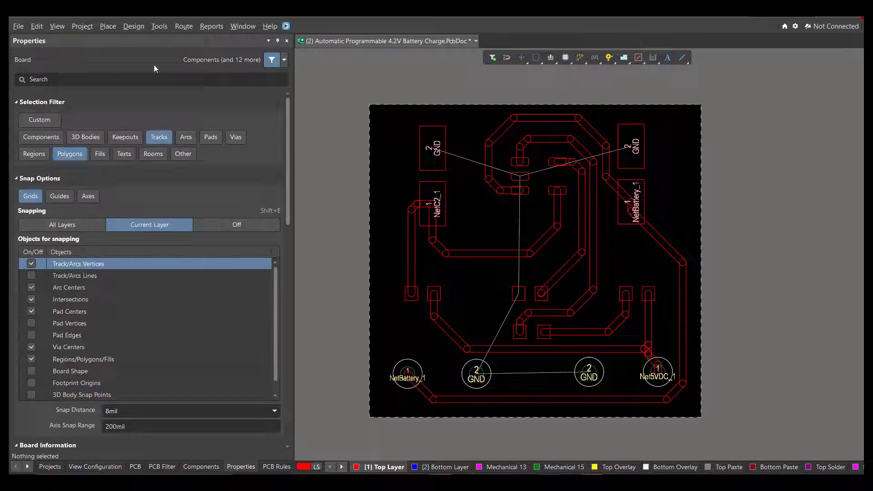
- Draw a closed rectangle of 10 mil lines on the Top Layer along all four board edges
left_click(107, 26)
left_click(147, 121)
middle_click_drag(358, 414, 357, 413)
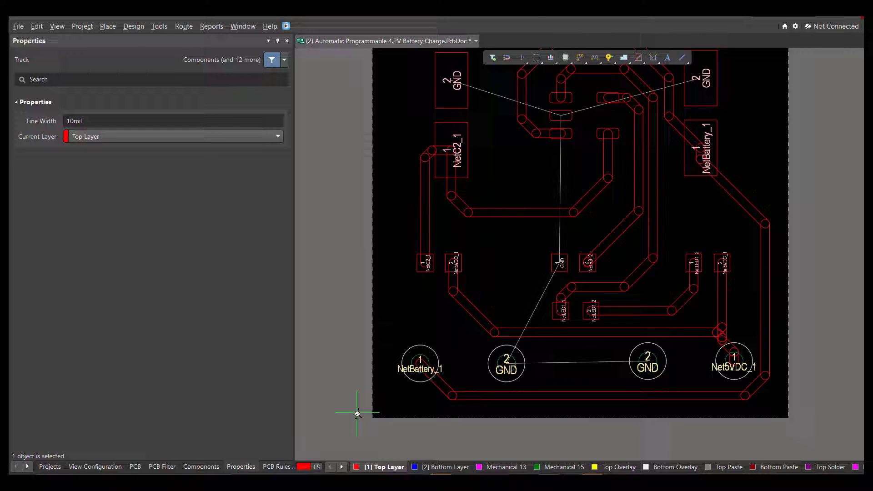
scroll(358, 414, "up", 8, "ctrl")
scroll(384, 430, "down", 10, "ctrl")
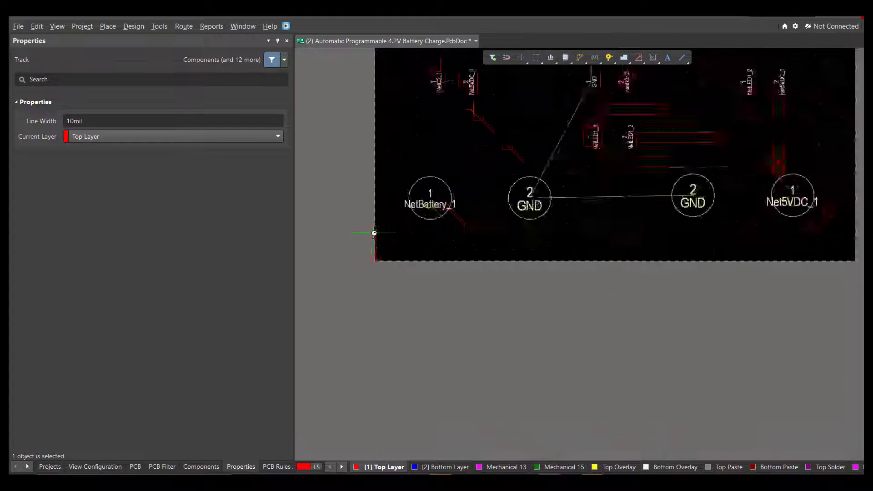
scroll(400, 200, "up", 8, "ctrl")
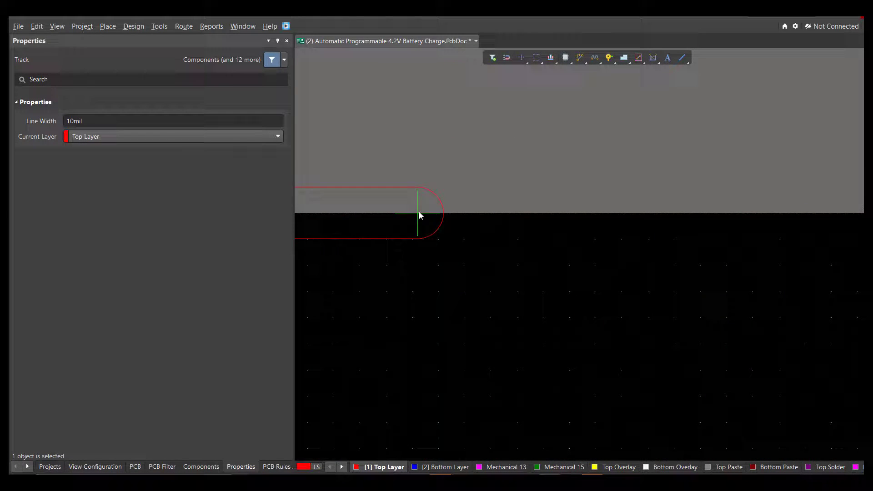
scroll(419, 212, "down", 8, "ctrl")
scroll(624, 273, "up", 10, "ctrl")
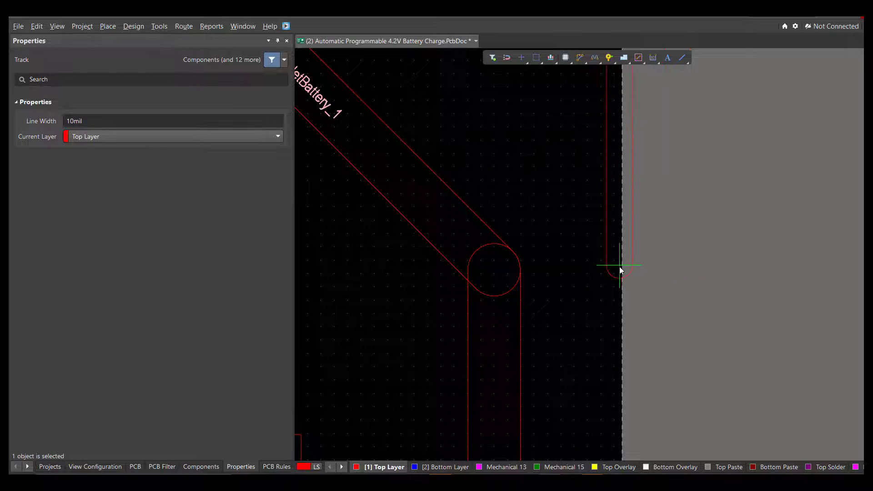
scroll(552, 312, "down", 8, "ctrl")
scroll(433, 371, "up", 10, "ctrl")
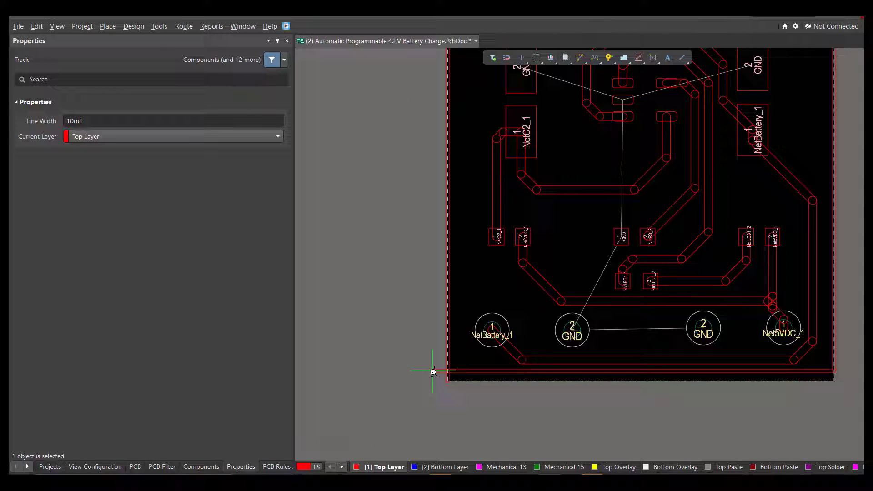
key("Escape")
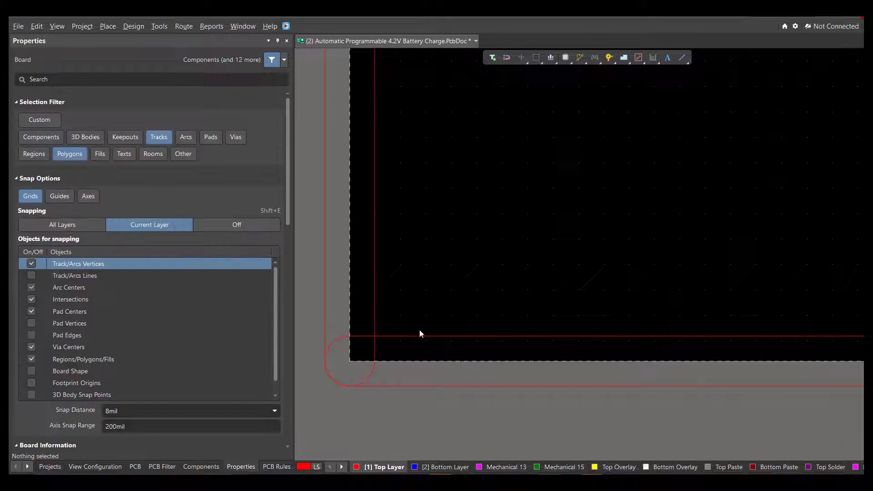
- Select the four connected outline tracks along the board edge and create a polygon from them
scroll(454, 287, "down", 11, "ctrl")
right_click_drag(506, 195, 440, 304)
scroll(440, 303, "up", 1, "ctrl")
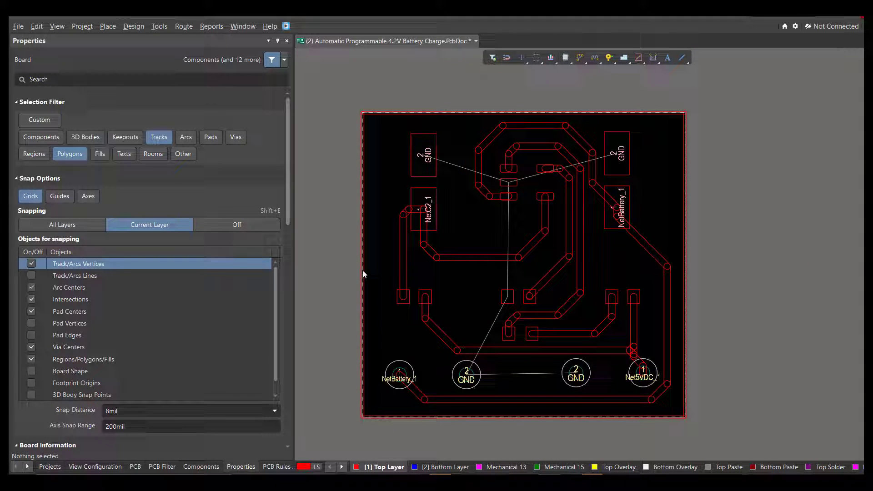
left_click(362, 270)
key("Tab")
key("Tab")
left_click(160, 27)
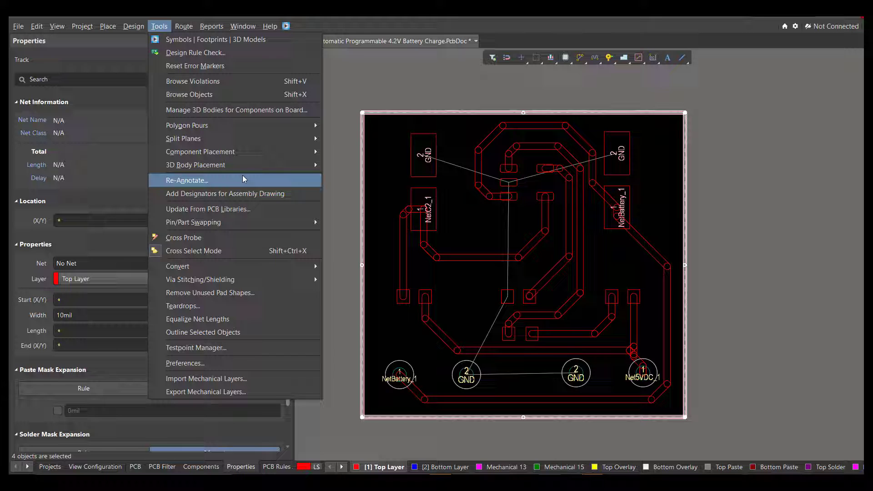
mouse_move(253, 267)
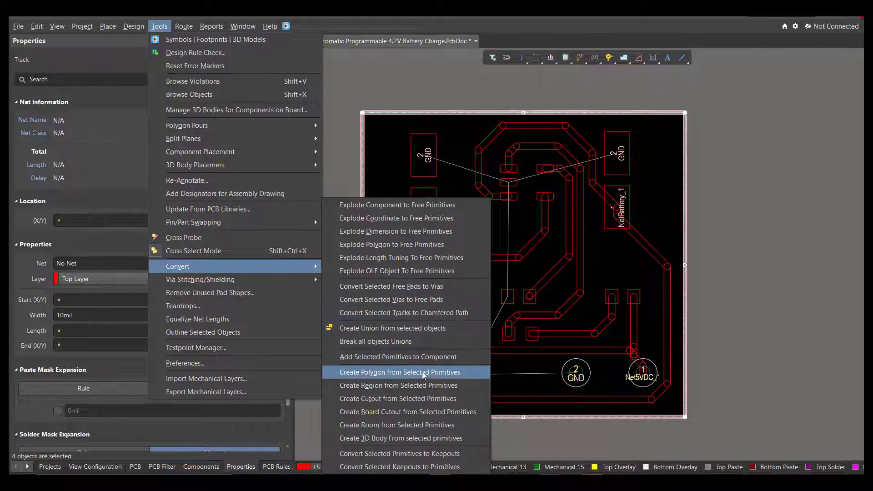
left_click(460, 376)
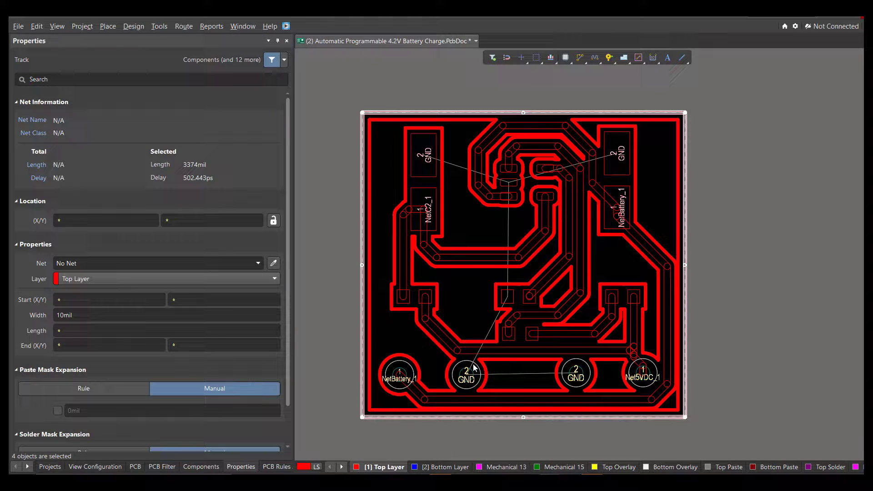
- Name the new Top Layer polygon GND and assign it to the GND net
left_click(498, 58)
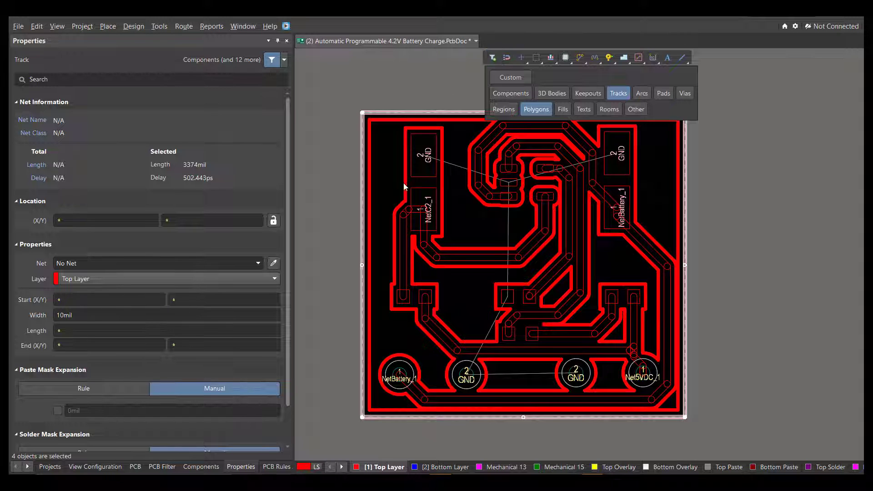
left_click(390, 189)
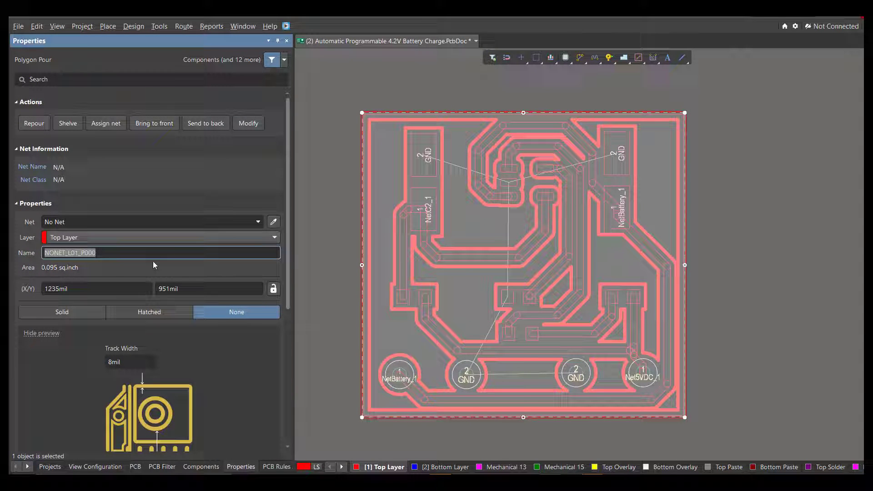
type("GND")
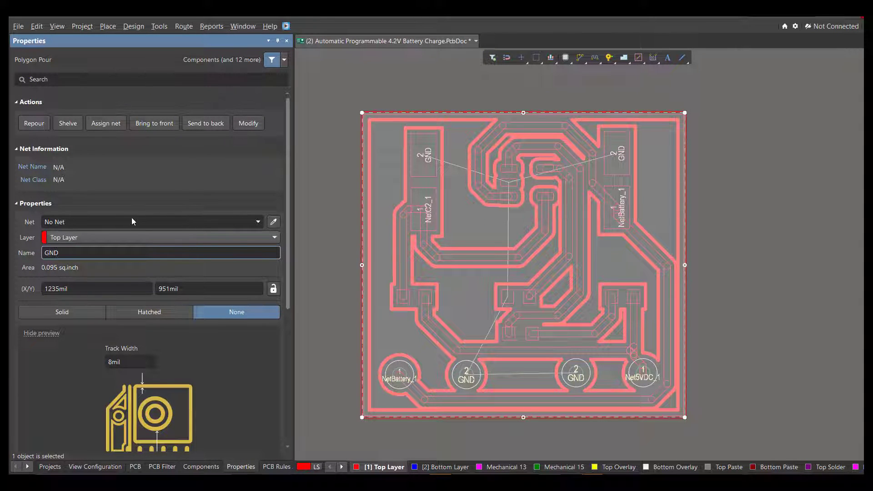
left_click(131, 220)
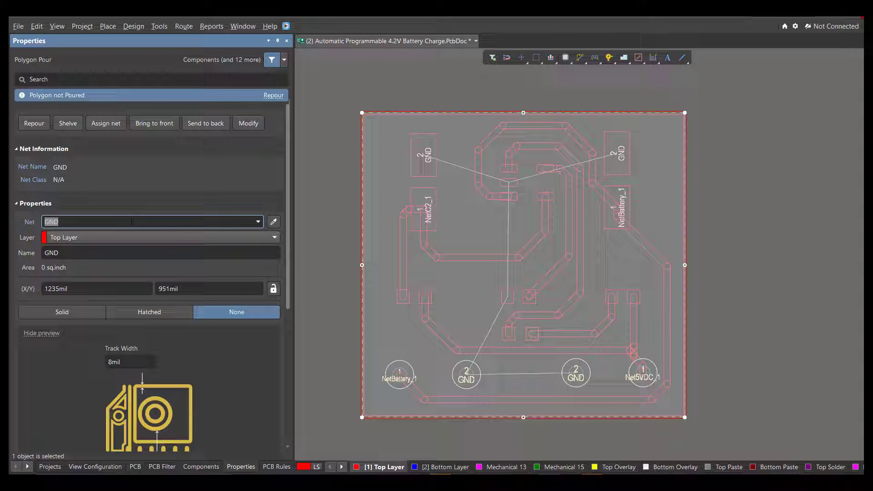
right_click_drag(380, 254, 371, 222)
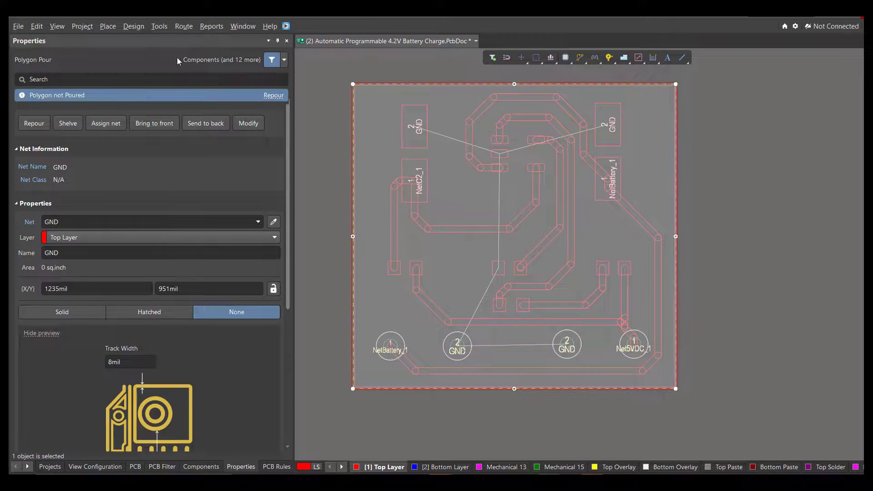
- Repour all polygons on the board
left_click(159, 26)
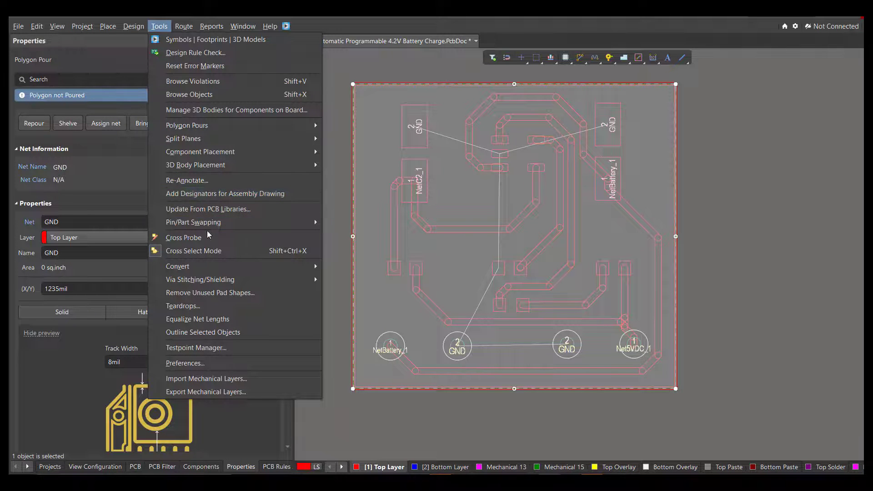
mouse_move(237, 125)
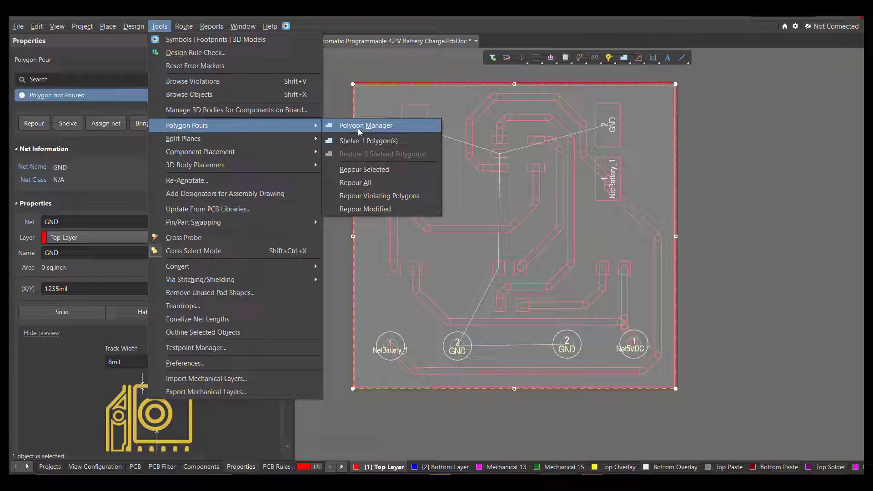
left_click(364, 184)
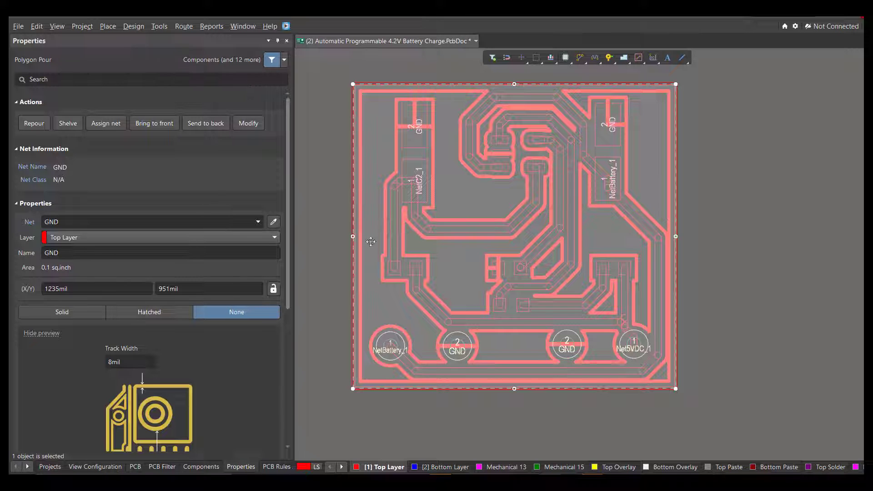
- Change the GND polygon's fill mode to Solid and repour the selected polygon
left_click(84, 312)
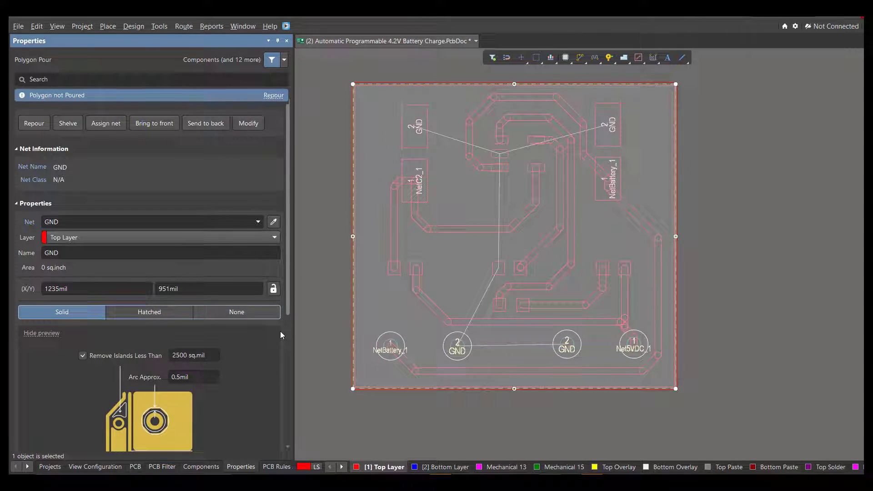
left_click(166, 28)
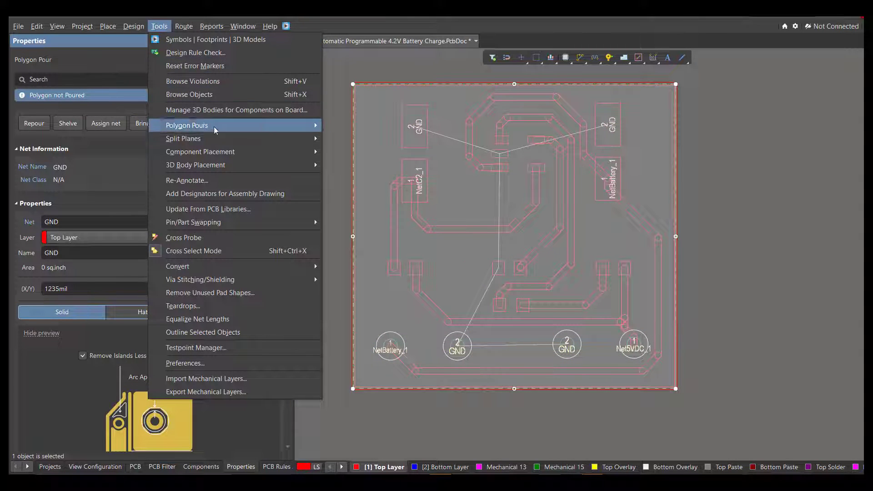
mouse_move(240, 126)
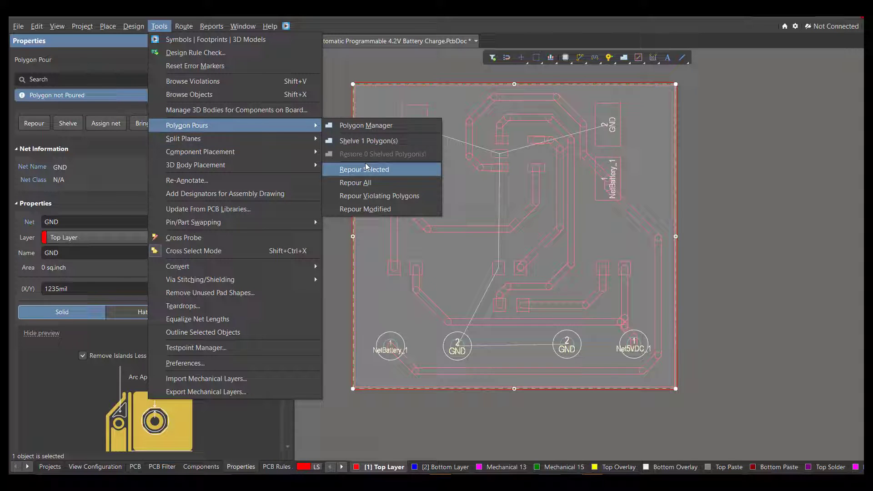
left_click(366, 169)
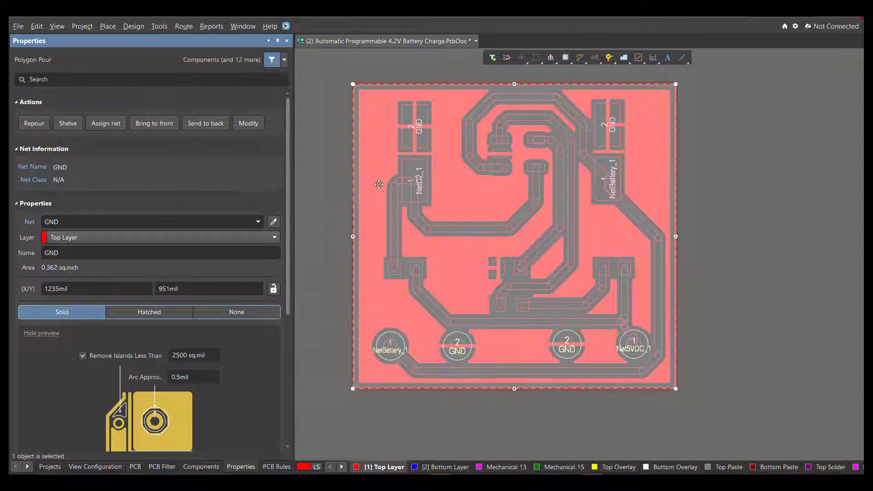
left_click(716, 182)
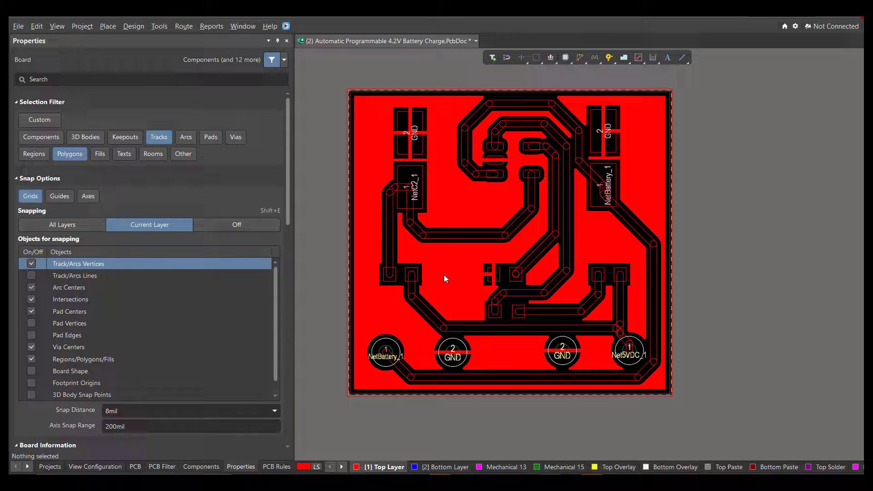
- Inspect the GND pour's connections to the pads, and examine the whole board in 3D from a tilted angle
scroll(444, 276, "up", 5, "ctrl")
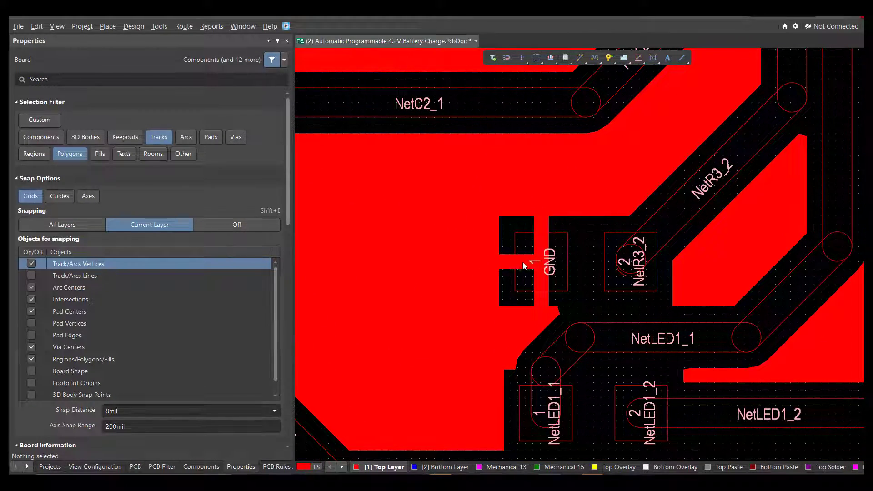
scroll(502, 263, "down", 5, "ctrl")
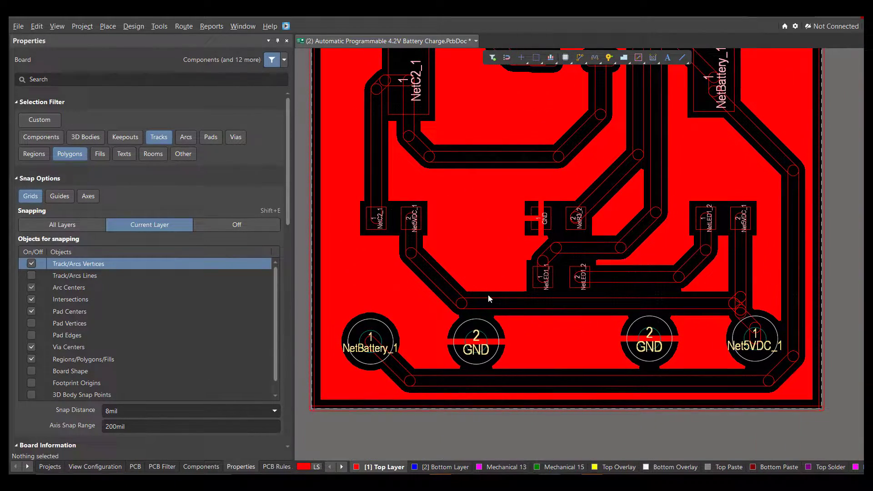
scroll(523, 343, "down", 4, "ctrl")
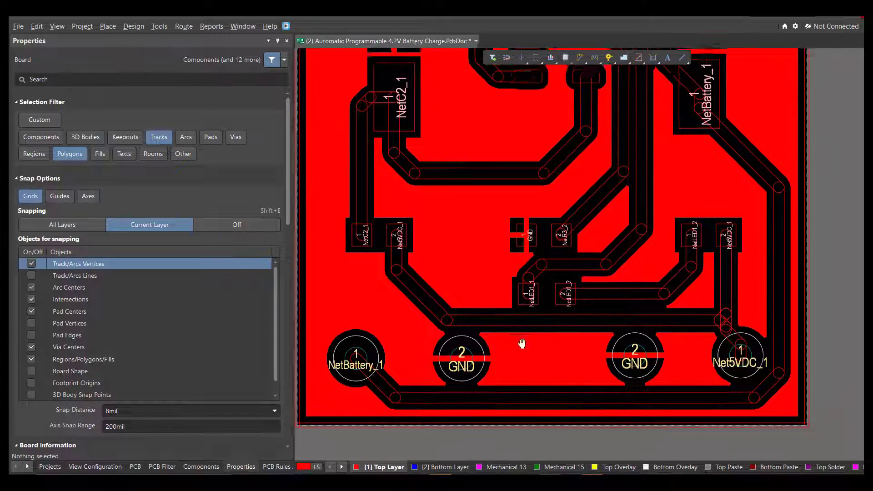
right_click_drag(526, 248, 518, 259)
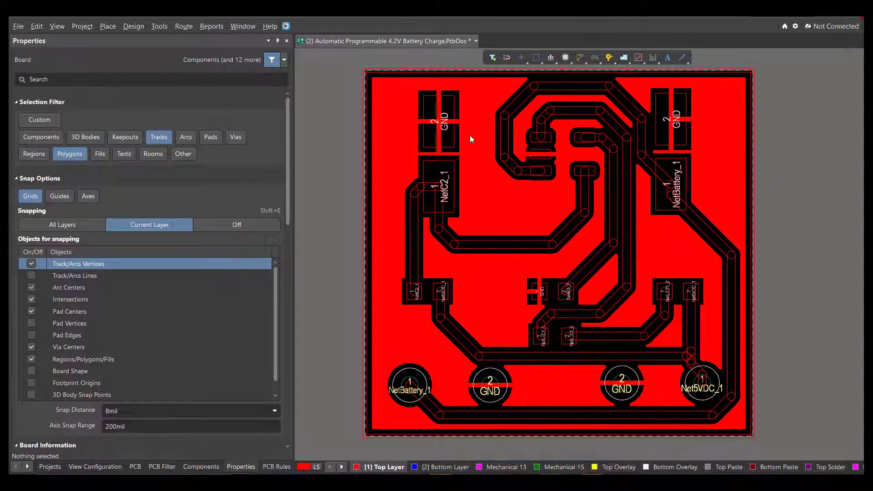
key("3")
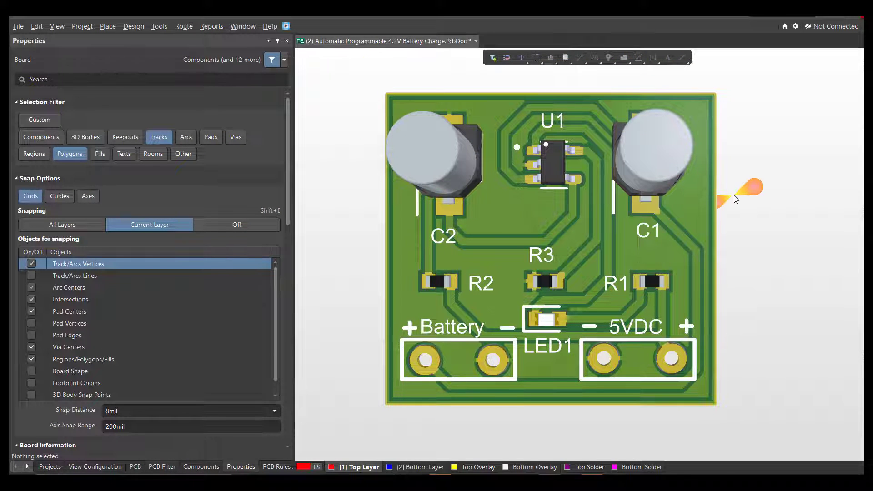
right_click_drag(723, 237, 628, 290, "shift")
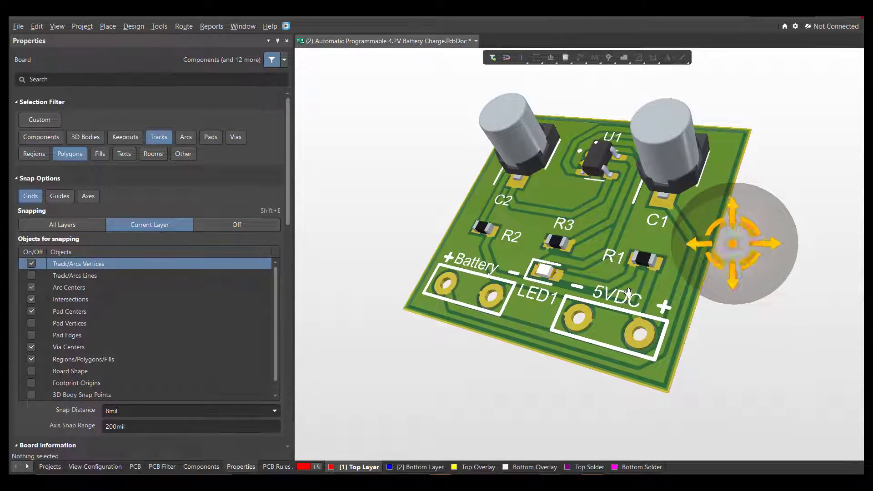